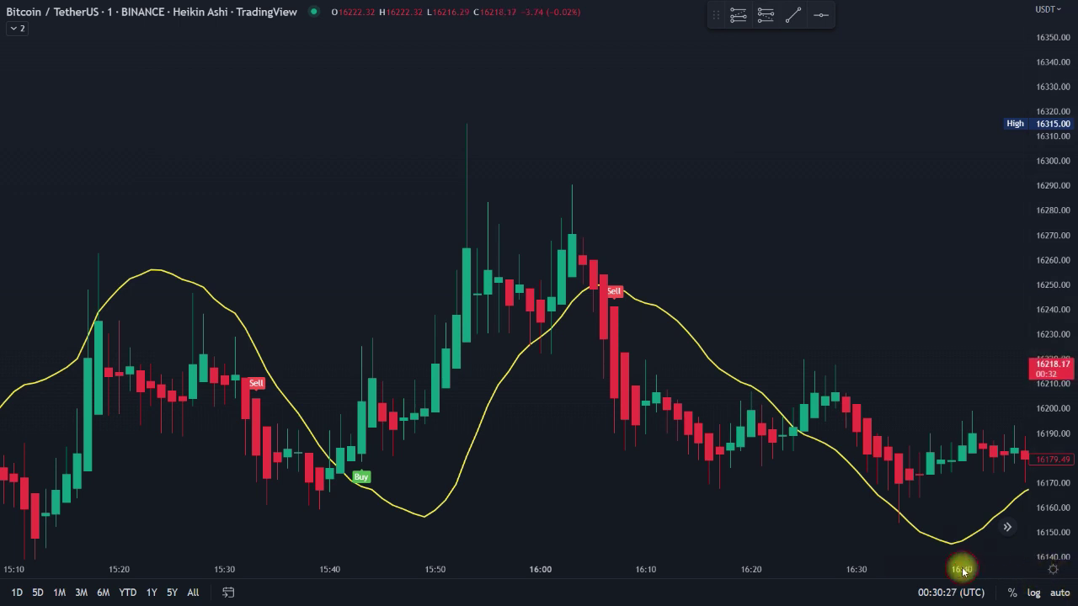
Circle the Buy signal near 15:42 and place a long position on it
mouse_move(349, 458)
mouse_down()
mouse_move(373, 450)
mouse_move(353, 495)
mouse_move(348, 458)
mouse_up()
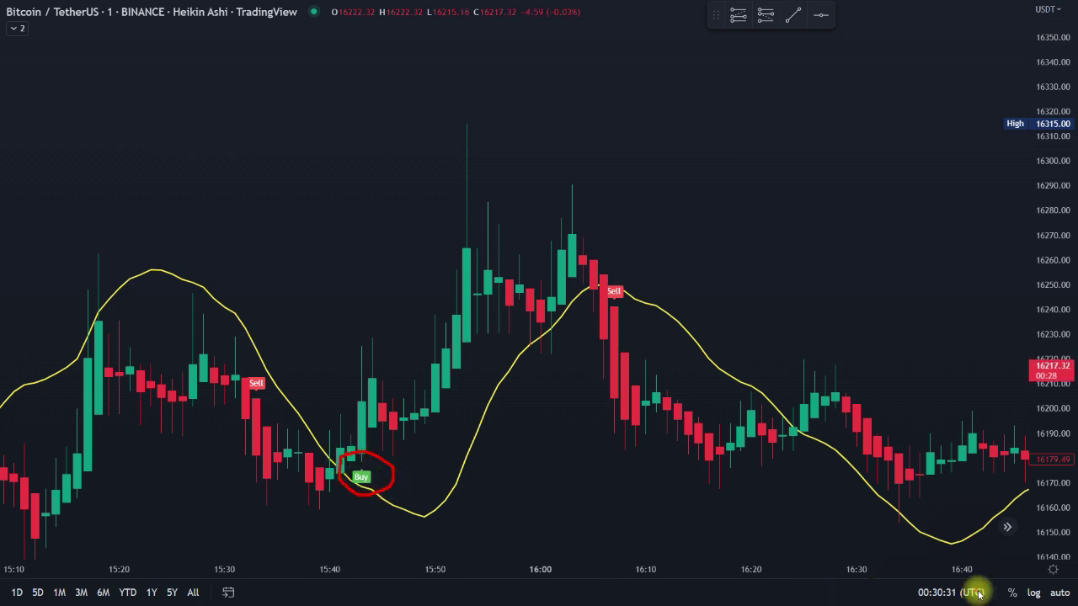
click(738, 14)
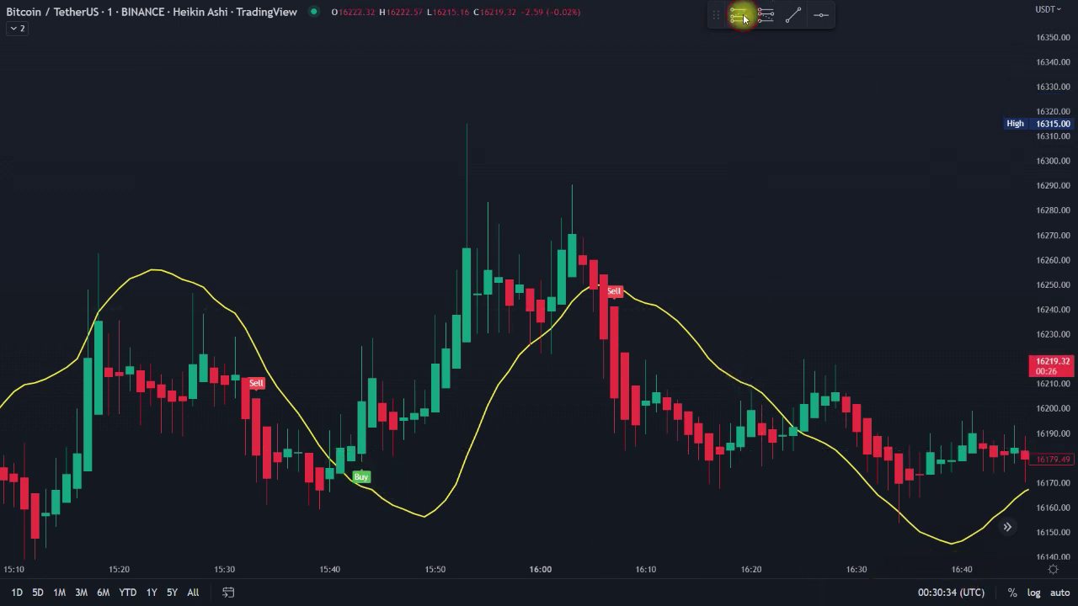
click(361, 461)
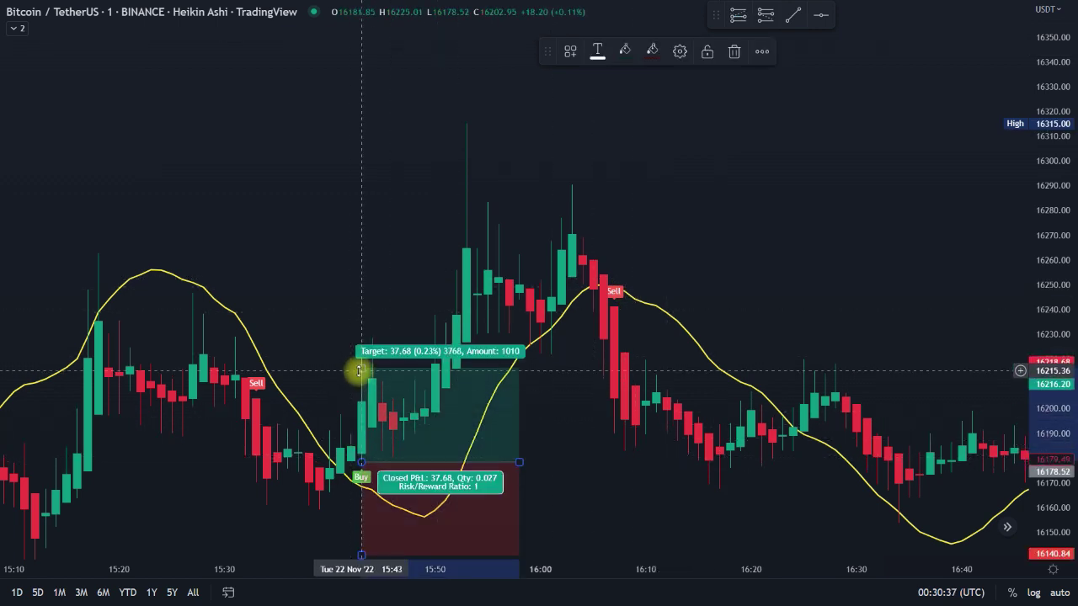
Adjust the long position to a 58.61 target at 1.56 risk/reward, then circle the Sell signal
drag(360, 371, 363, 306)
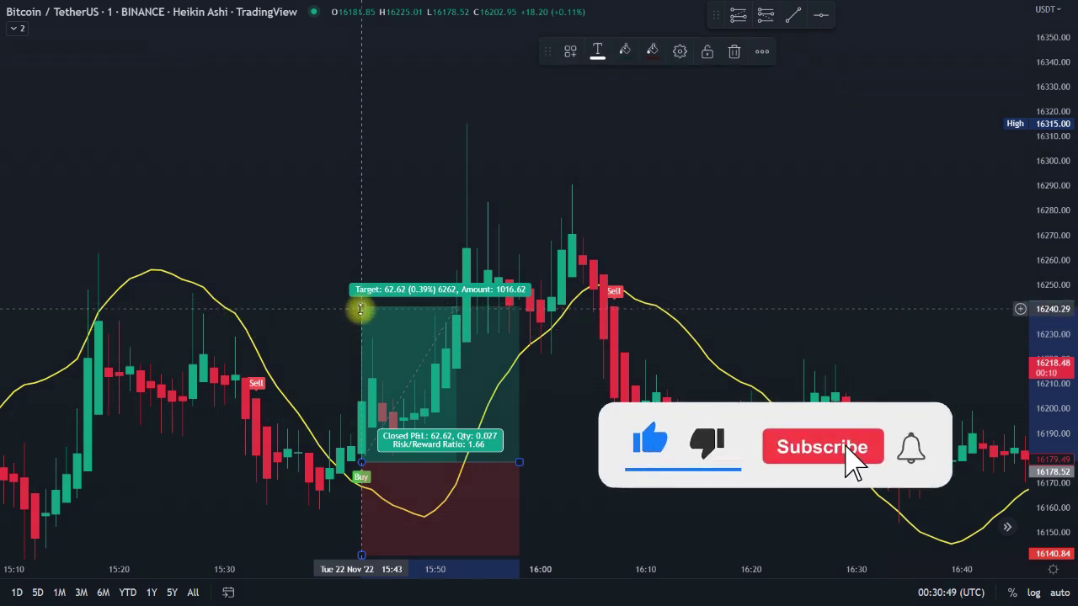
drag(359, 310, 362, 346)
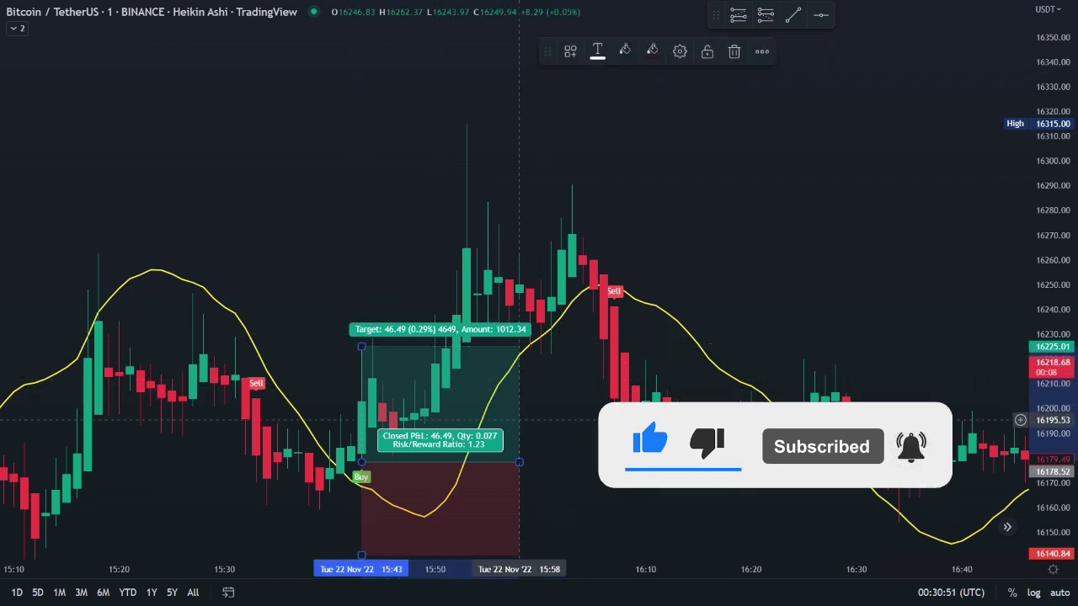
drag(1042, 450, 1058, 425)
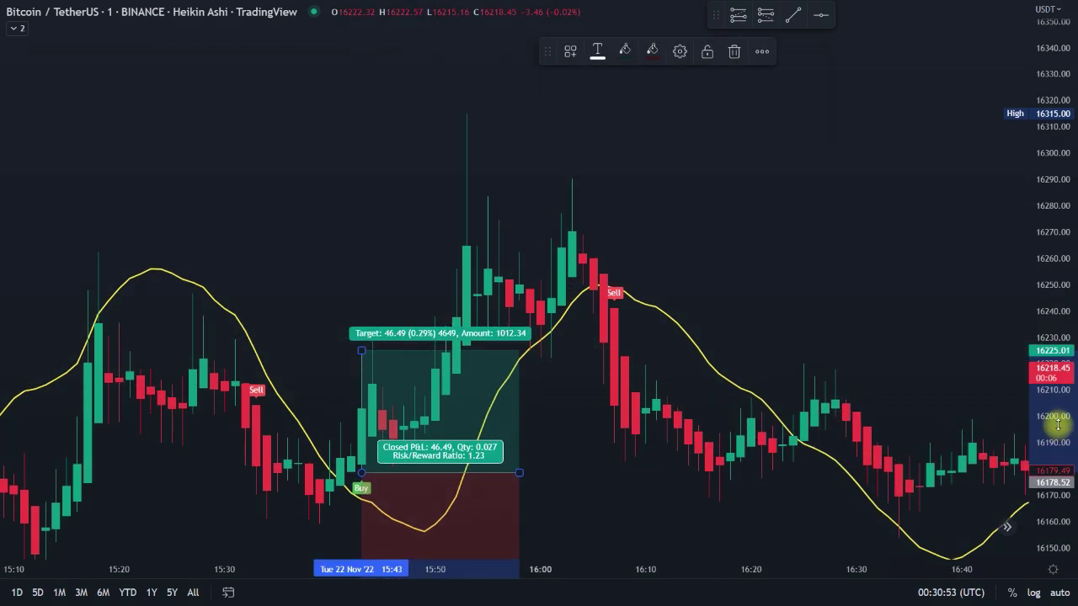
mouse_move(457, 410)
mouse_down()
mouse_move(450, 401)
mouse_move(452, 414)
mouse_up()
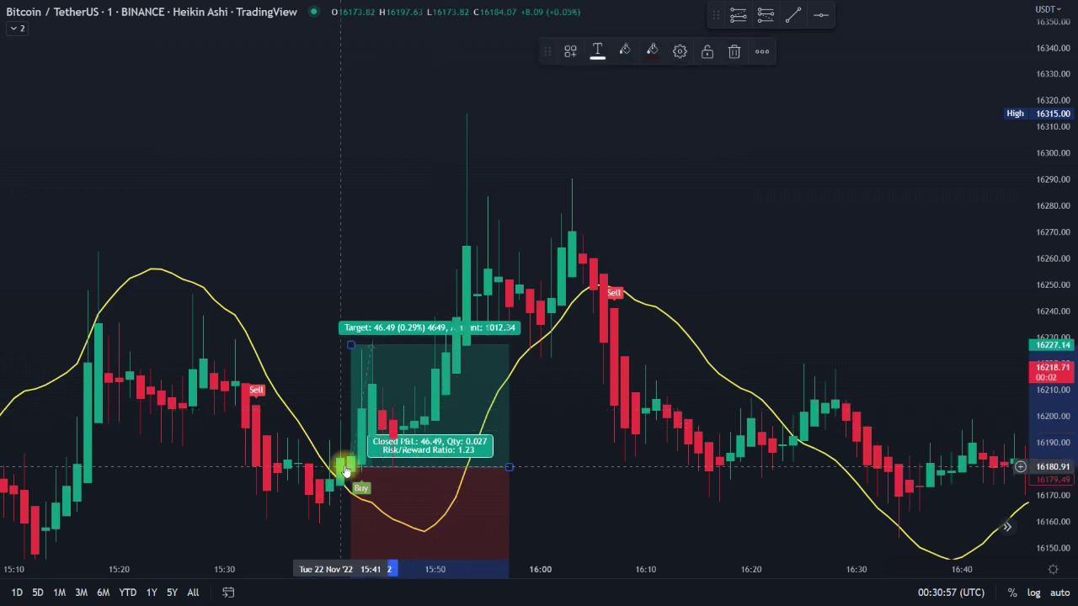
mouse_move(350, 347)
mouse_down()
mouse_move(351, 314)
mouse_move(442, 320)
mouse_up()
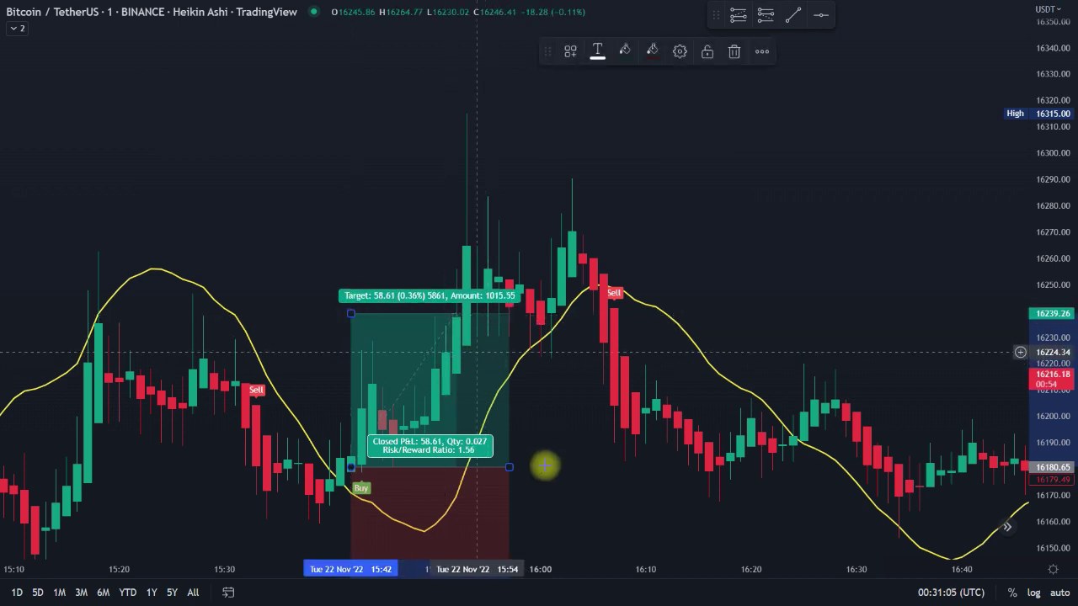
mouse_move(510, 466)
mouse_down()
mouse_move(467, 464)
mouse_move(457, 447)
mouse_up()
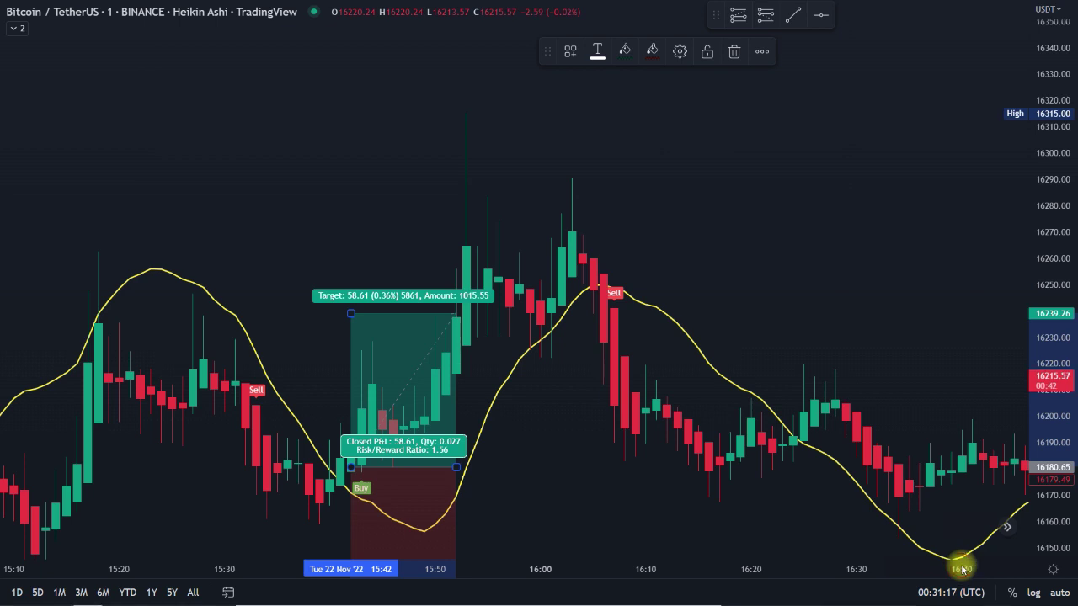
drag(598, 274, 605, 257)
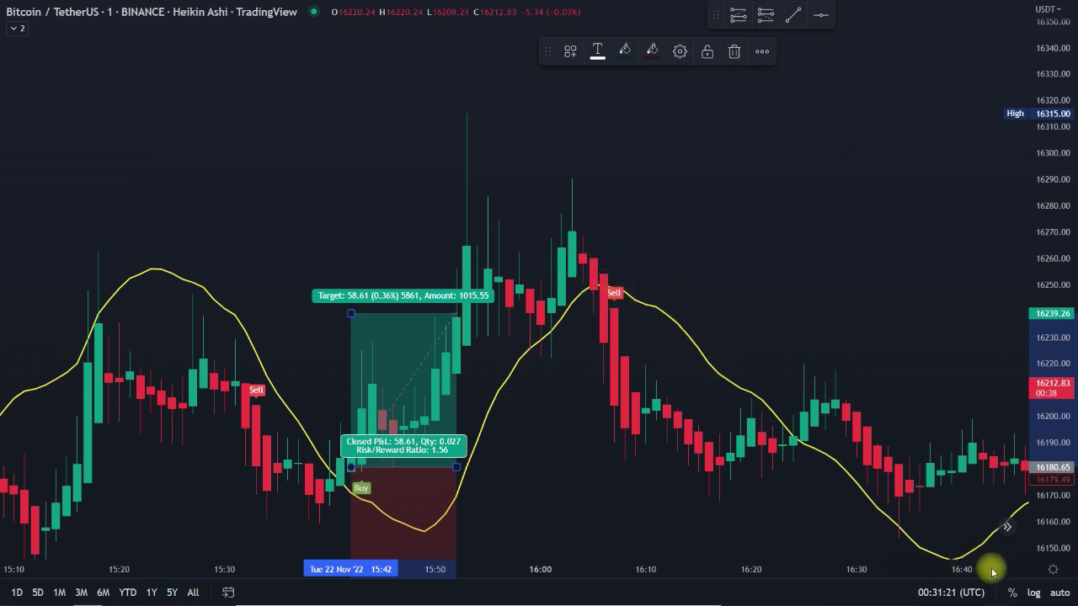
click(765, 15)
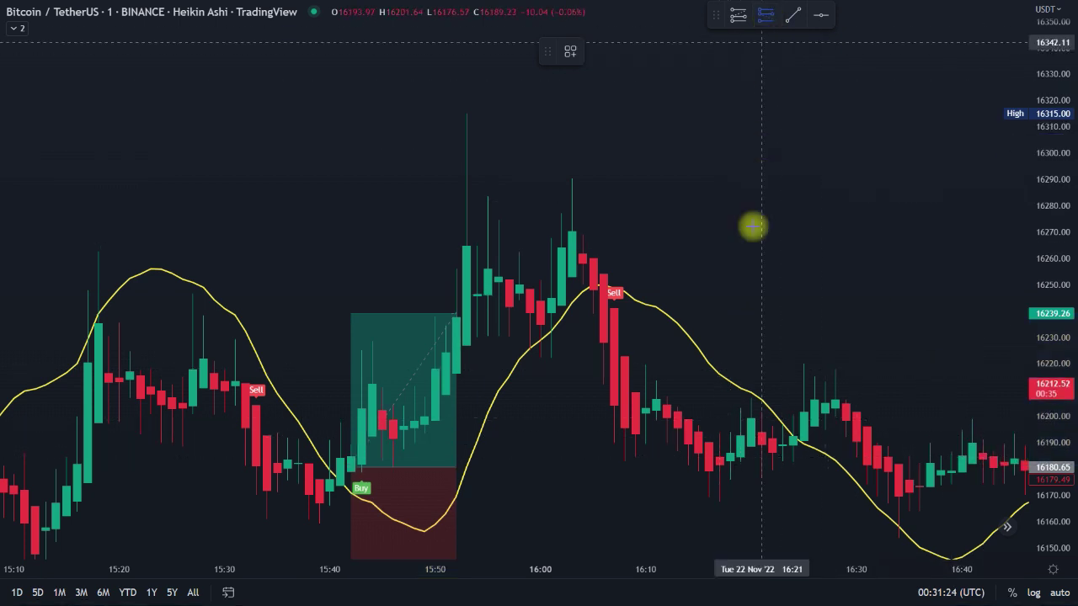
Place a short position at the Sell signal, shift it two bars earlier, target 58.59 (1.55 R/R)
click(615, 309)
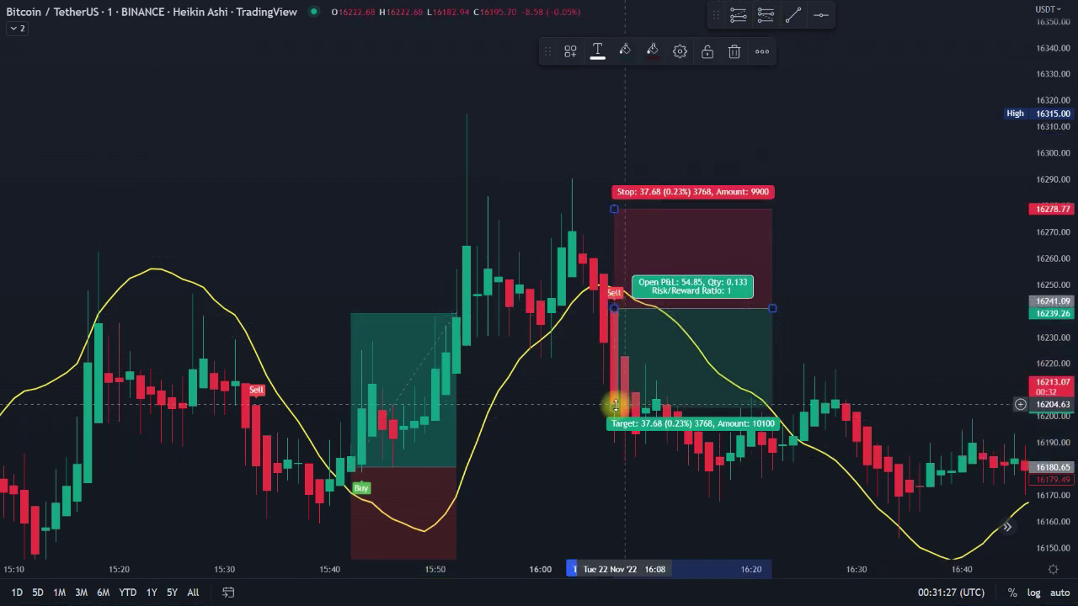
drag(615, 406, 618, 431)
drag(710, 268, 625, 256)
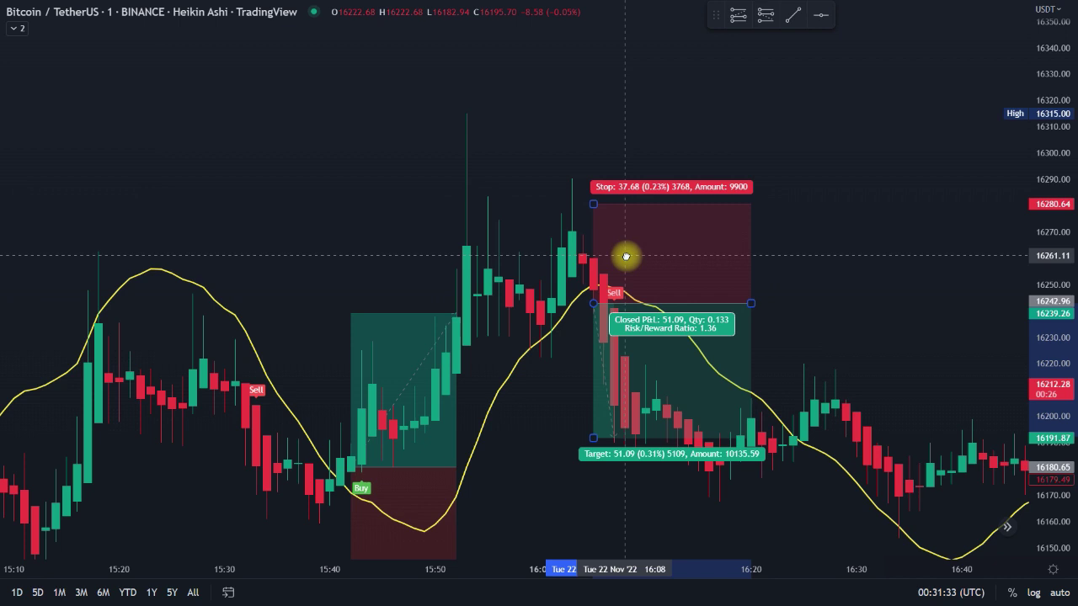
drag(594, 438, 598, 458)
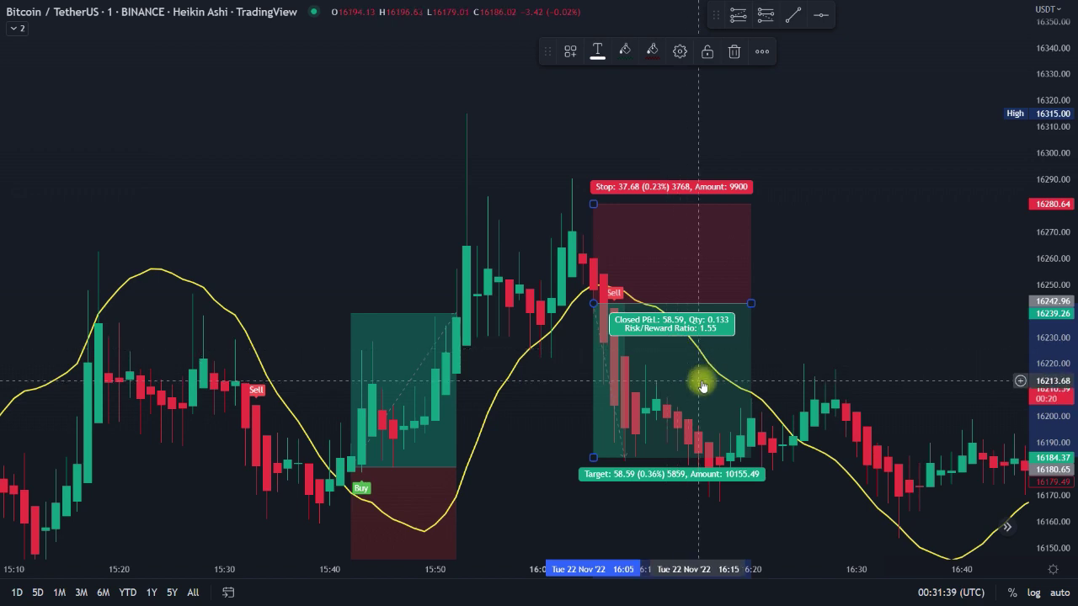
mouse_move(813, 311)
mouse_down()
mouse_move(744, 304)
mouse_move(623, 264)
mouse_move(354, 275)
mouse_up()
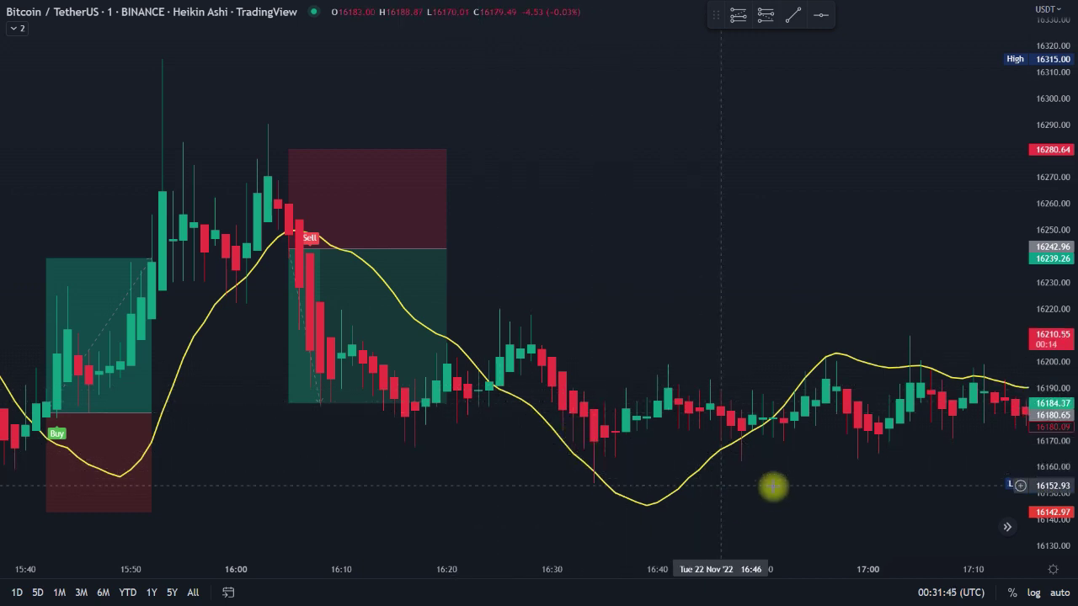
Circle the top and another level of the short position's stop zone
drag(784, 489, 619, 481)
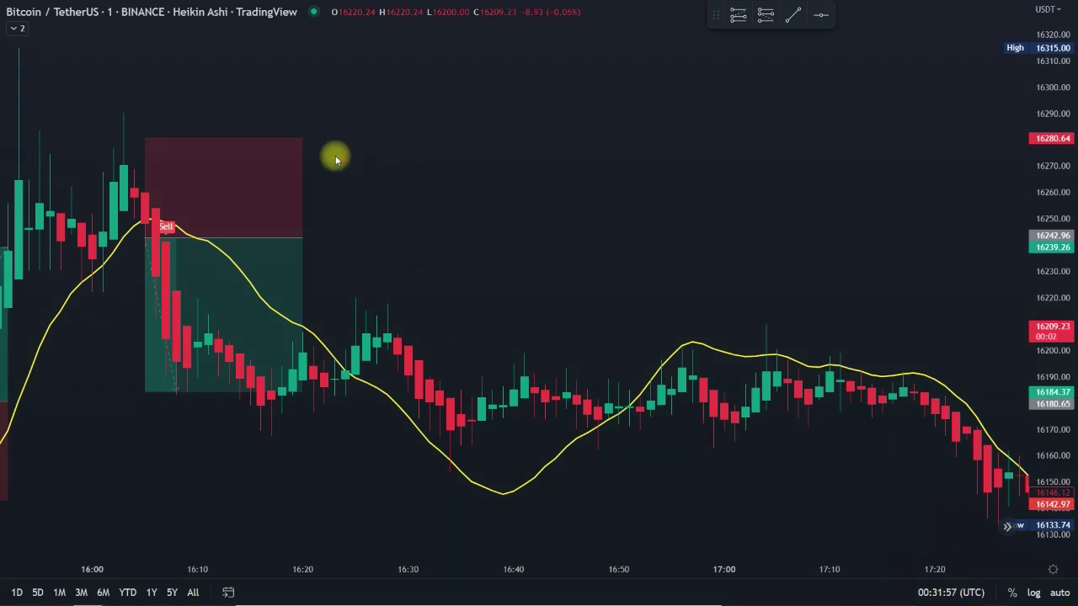
mouse_move(325, 132)
mouse_down()
mouse_move(343, 135)
mouse_move(313, 124)
mouse_up()
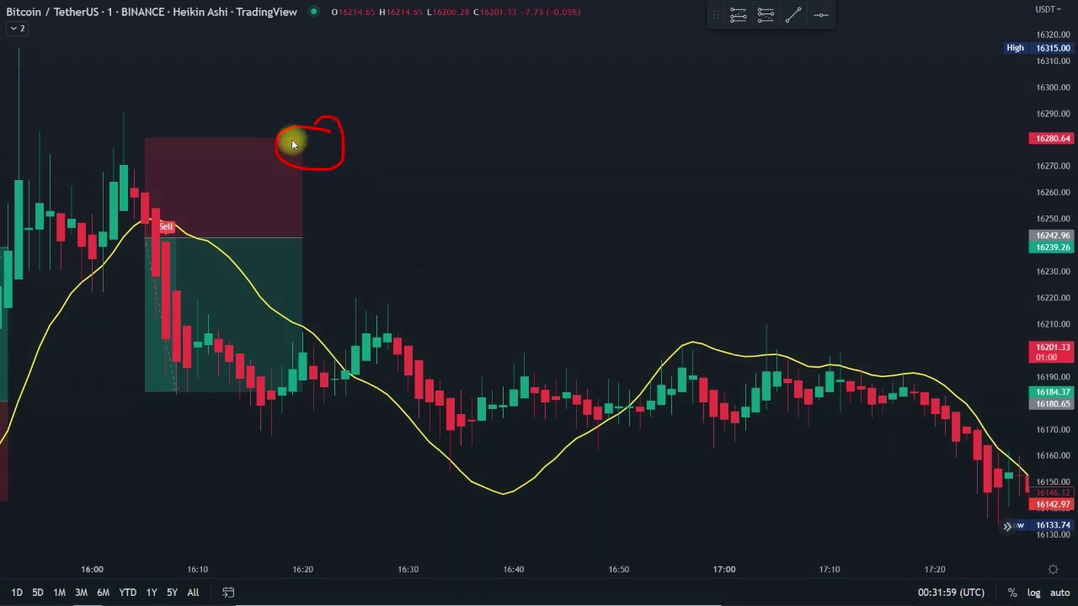
mouse_move(314, 234)
mouse_down()
mouse_move(289, 231)
mouse_move(305, 227)
mouse_up()
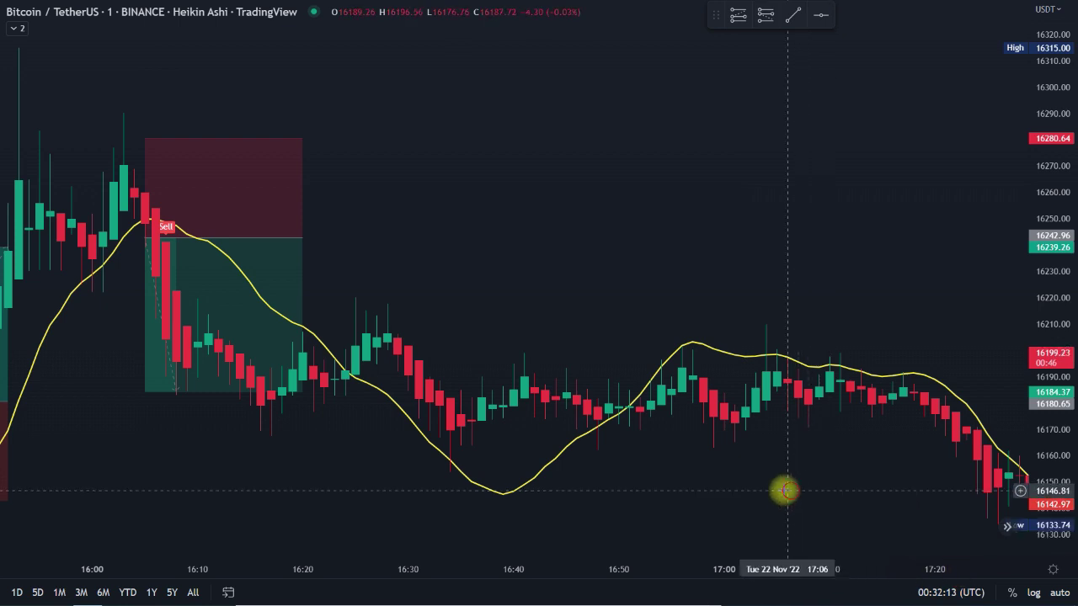
Move forward to the 18:00–19:00 candles with Buys near 18:06, 18:46 and Sell near 18:33
drag(850, 491, 600, 392)
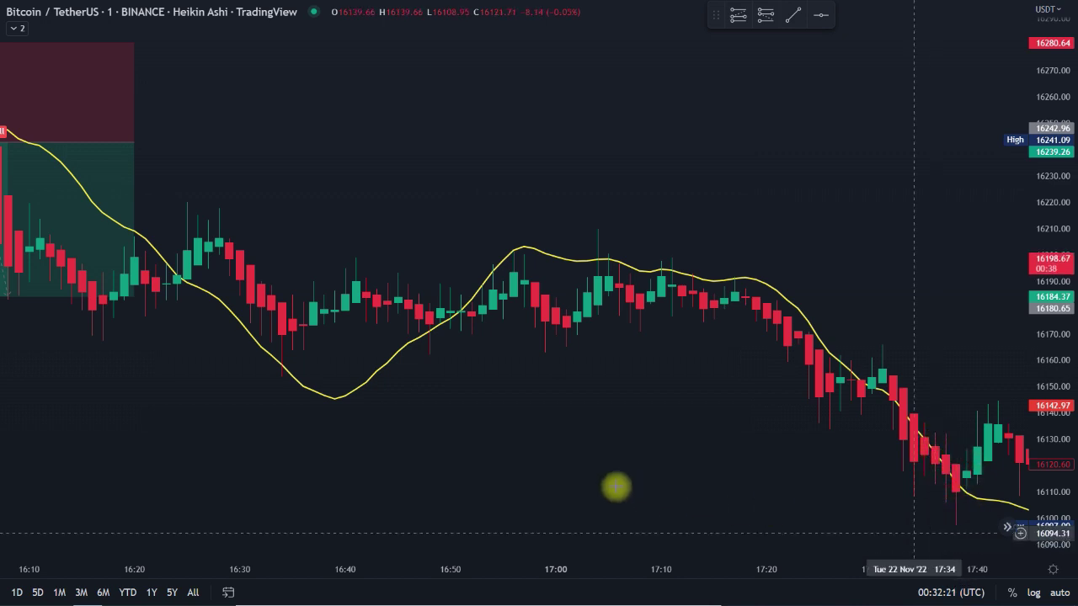
scroll(463, 396, left, 5)
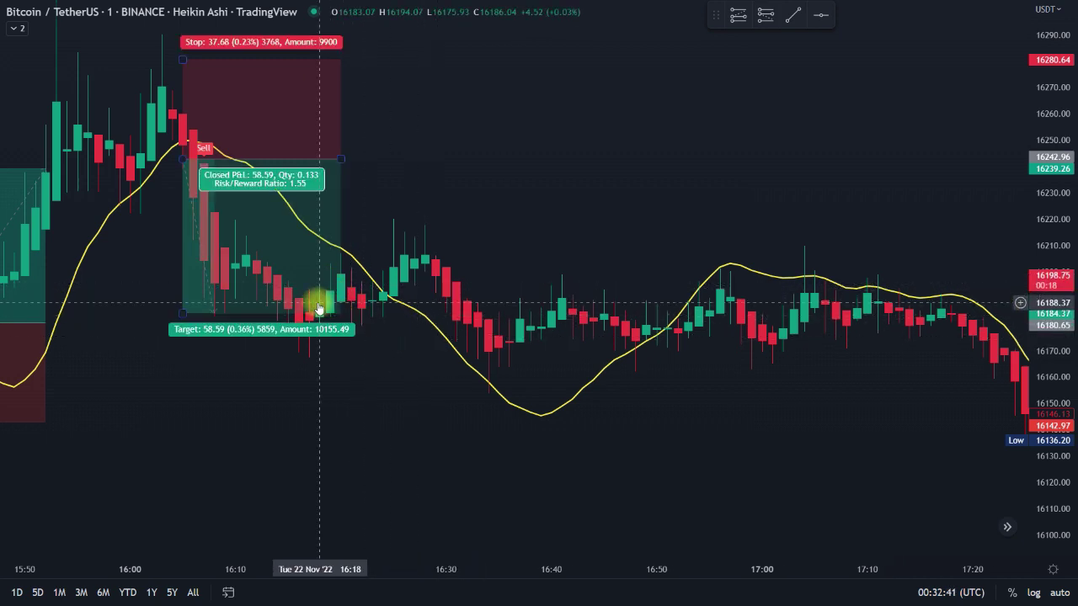
scroll(441, 450, right, 10)
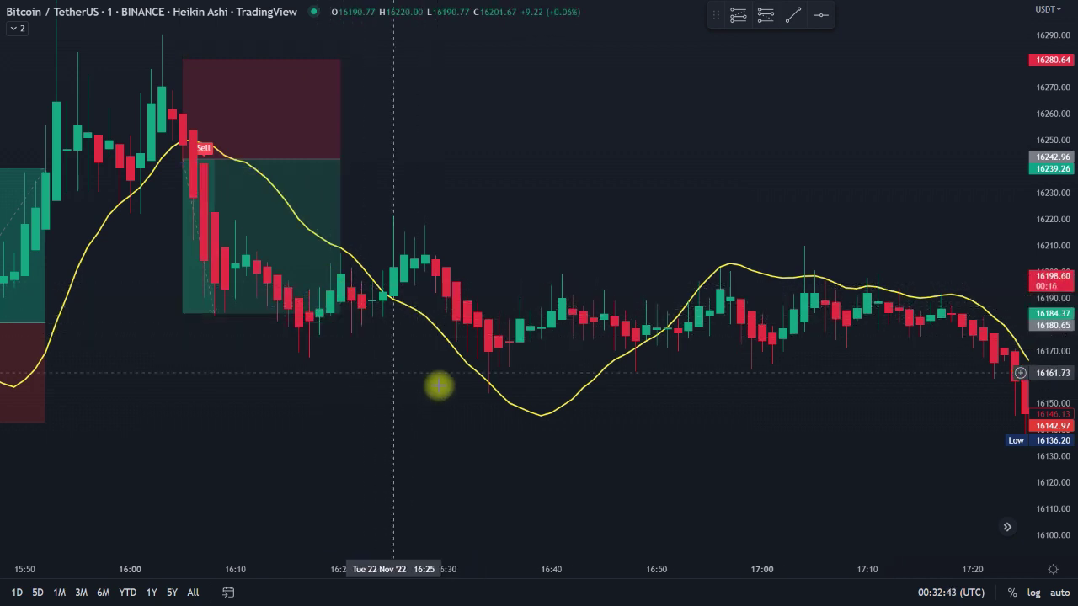
scroll(453, 396, right, 10)
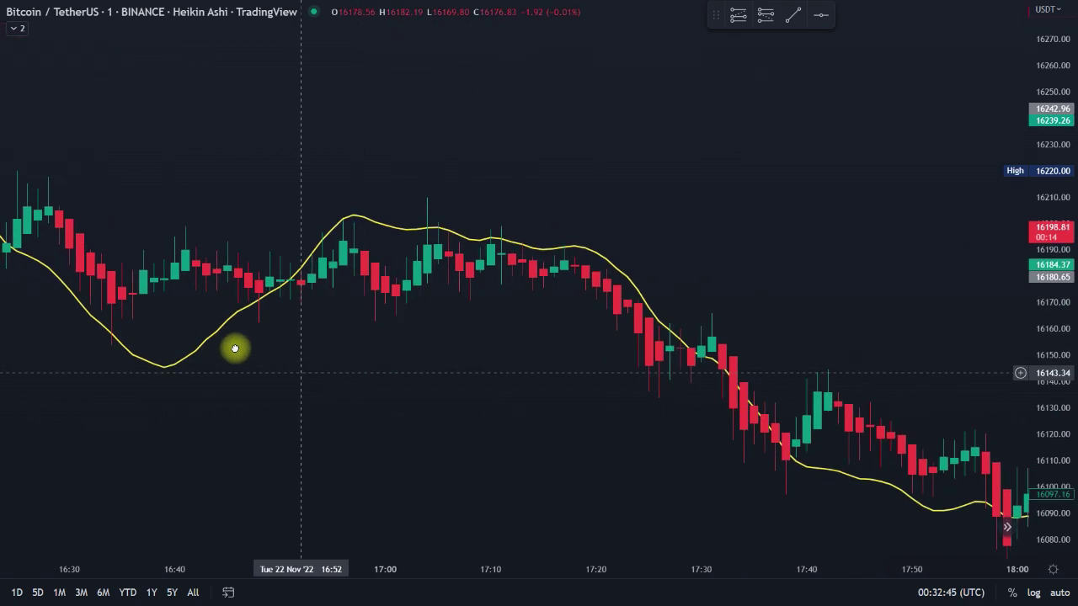
drag(721, 438, 563, 455)
drag(444, 374, 294, 339)
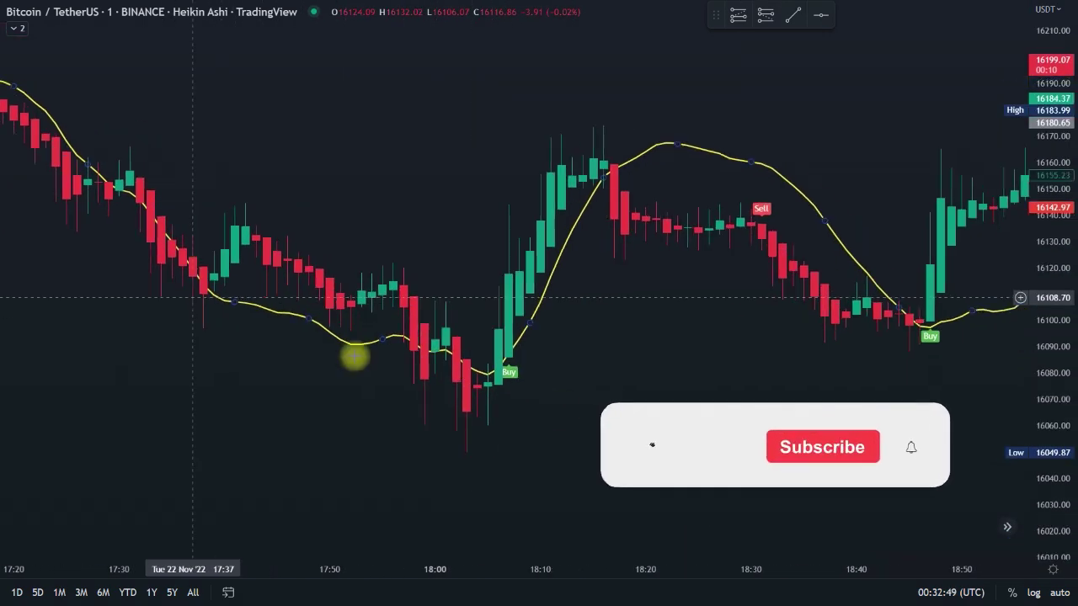
drag(525, 329, 460, 322)
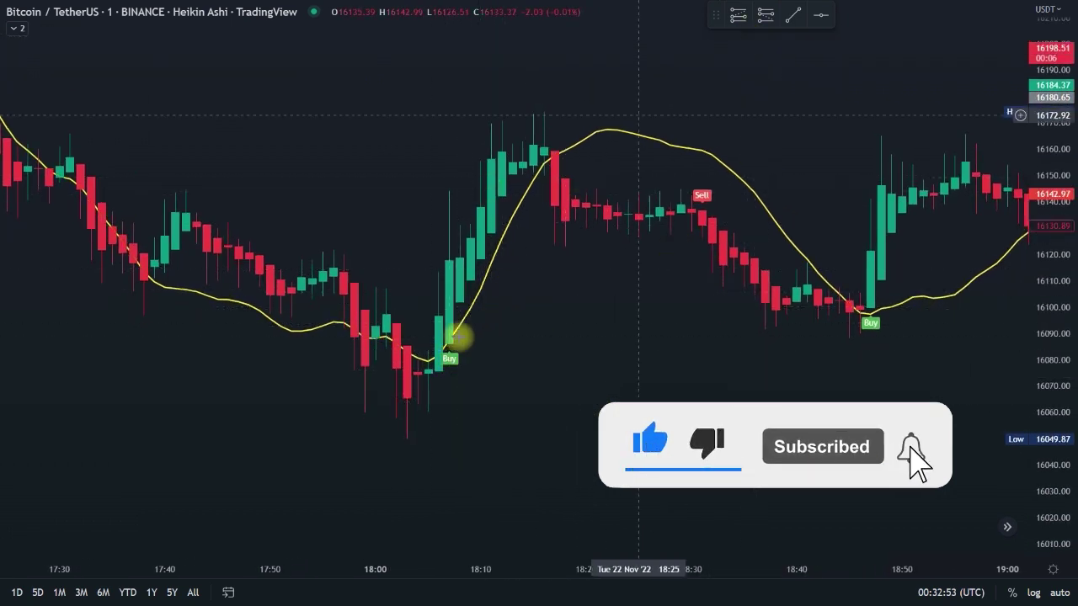
click(737, 17)
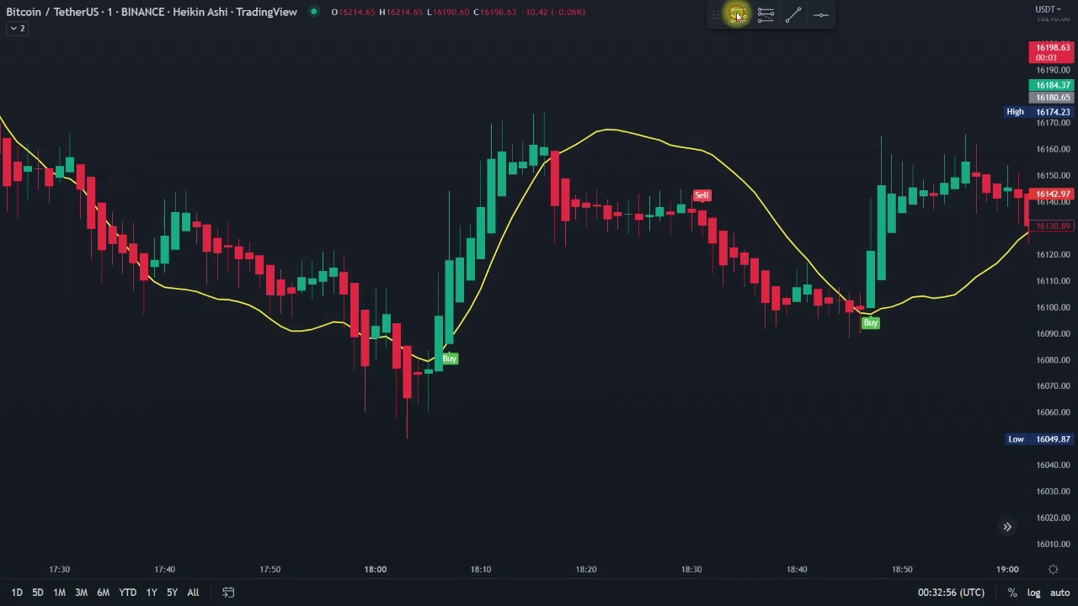
Place a long position at the 18:07 Buy, then circle the following Sell and Buy signals in red
click(448, 344)
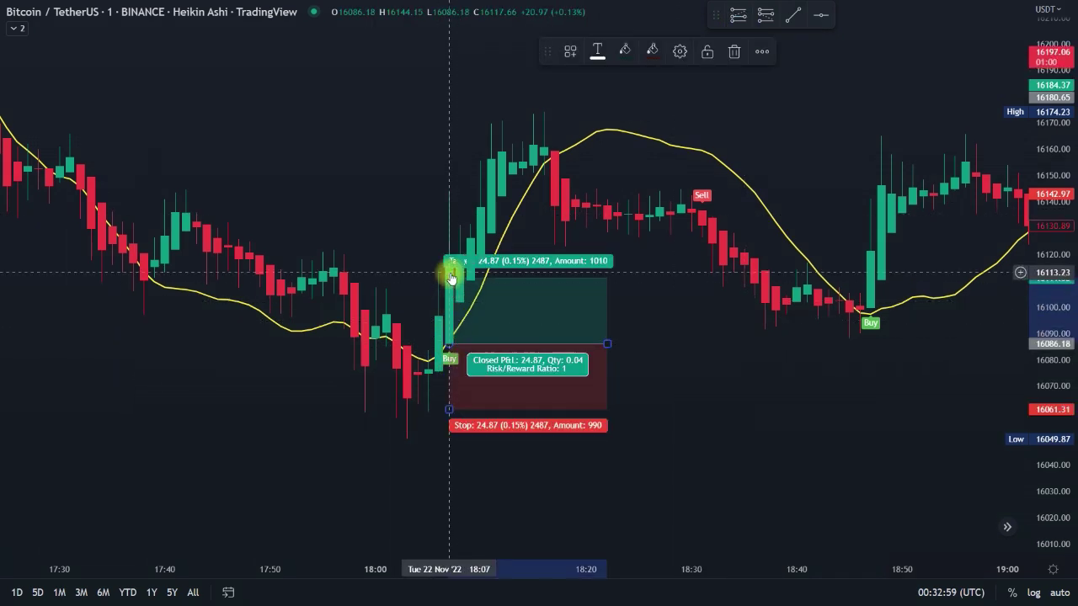
drag(450, 276, 455, 217)
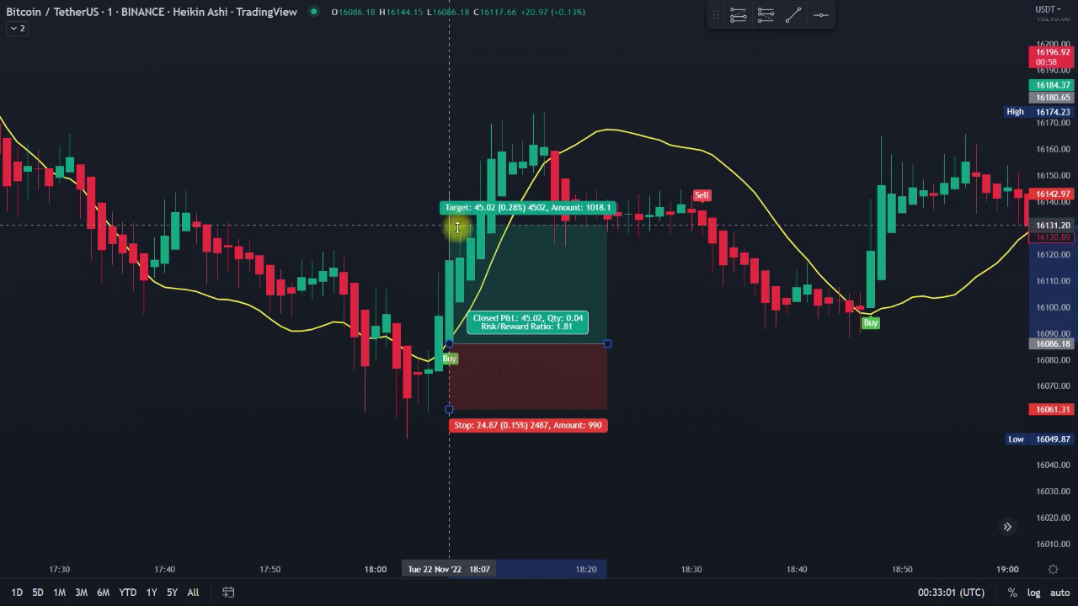
click(458, 239)
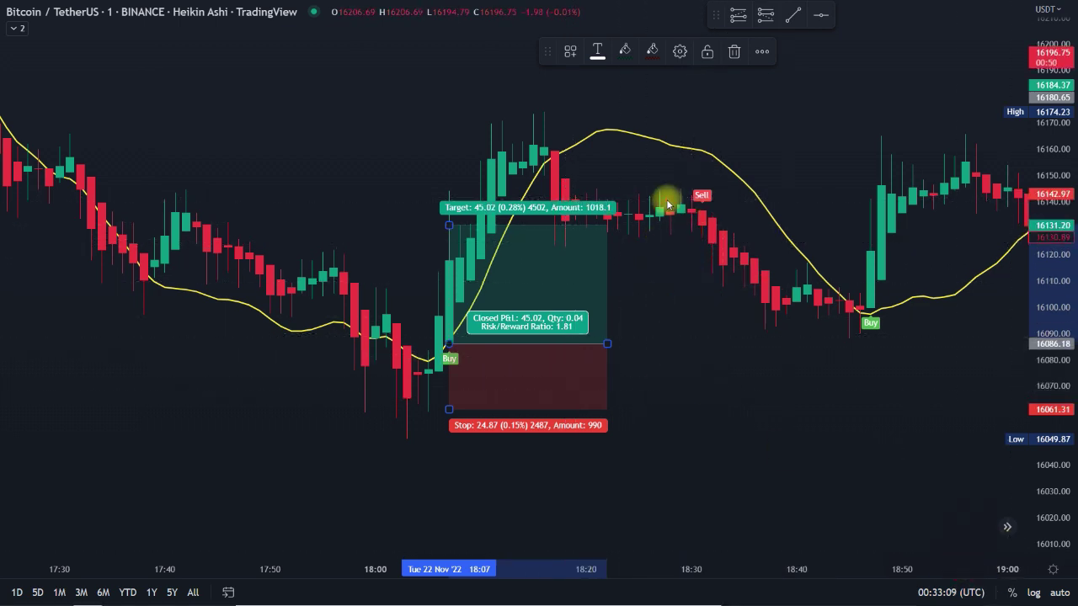
drag(721, 188, 726, 204)
mouse_move(884, 304)
mouse_down()
mouse_move(861, 311)
mouse_move(900, 335)
mouse_move(898, 325)
mouse_up()
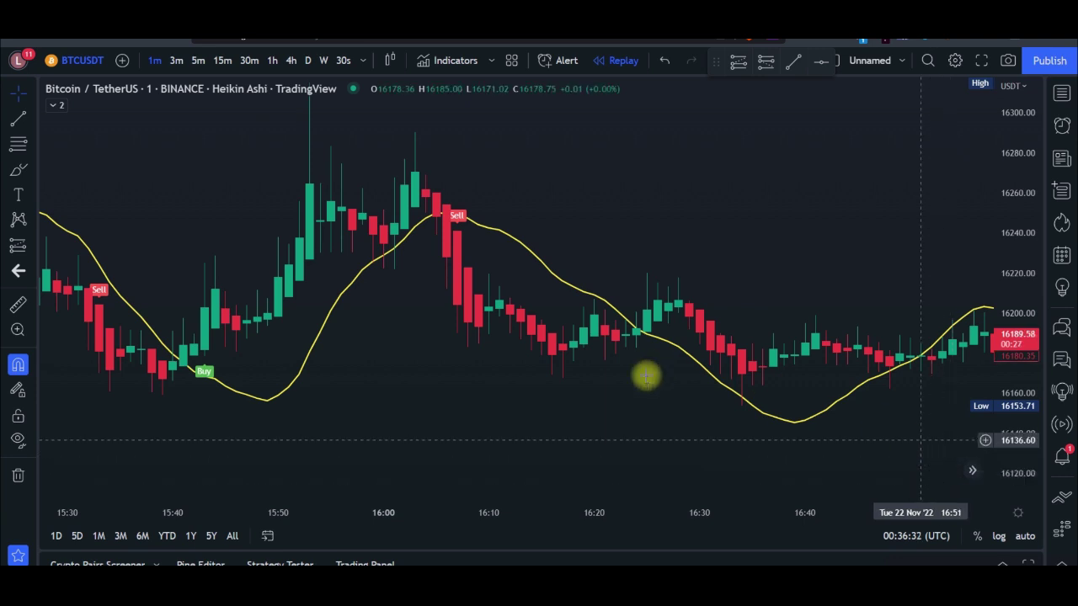
Remove the ZLSMA and CE indicators from the chart legend
click(55, 106)
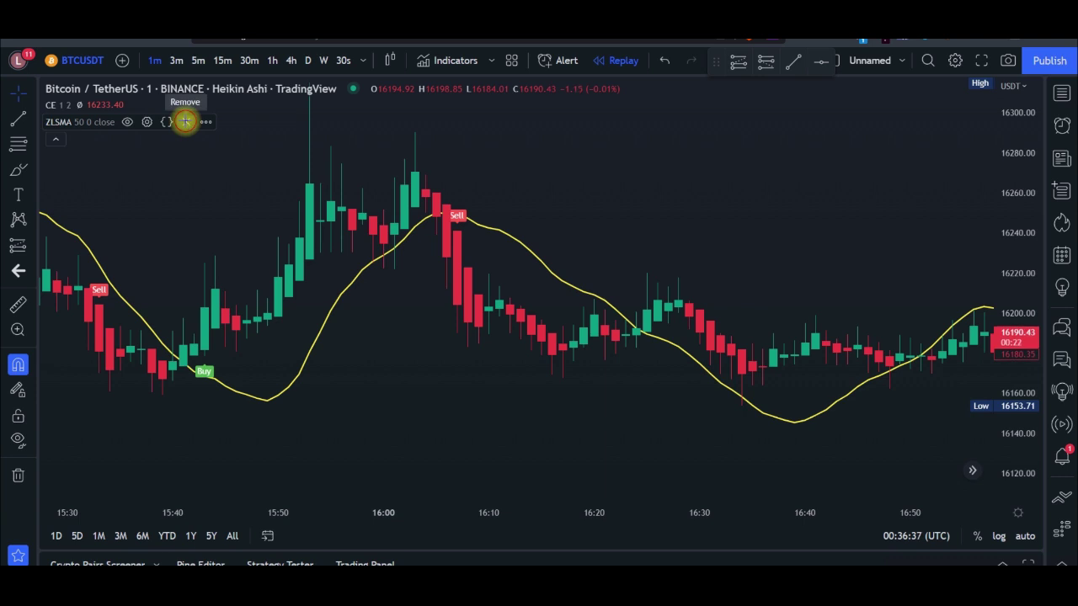
click(184, 122)
click(144, 107)
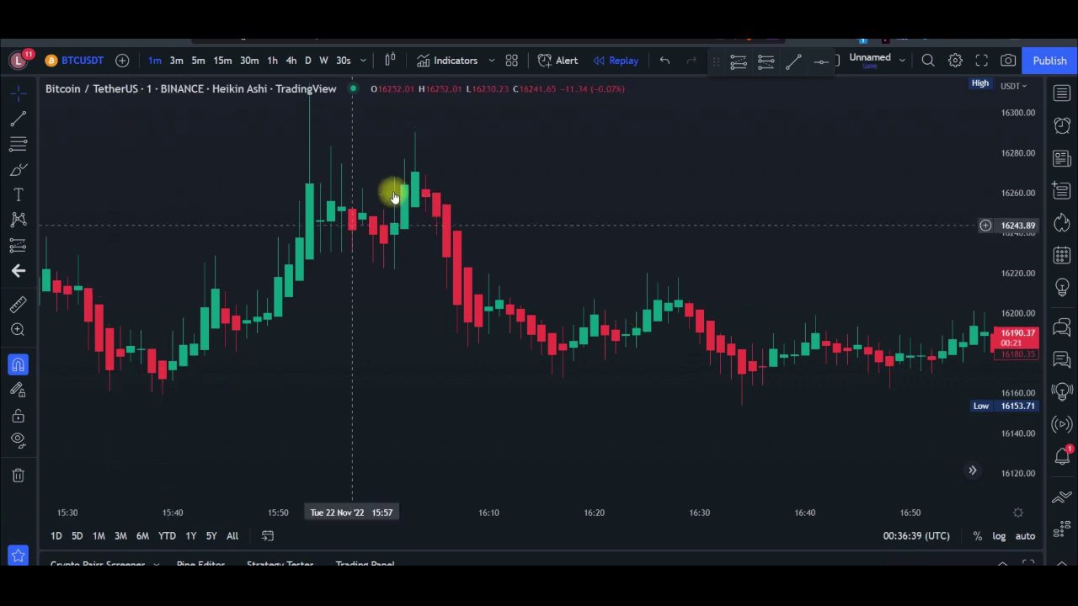
Switch the BTCUSDT chart to plain Candles and browse the late 22–23 November bars
click(390, 60)
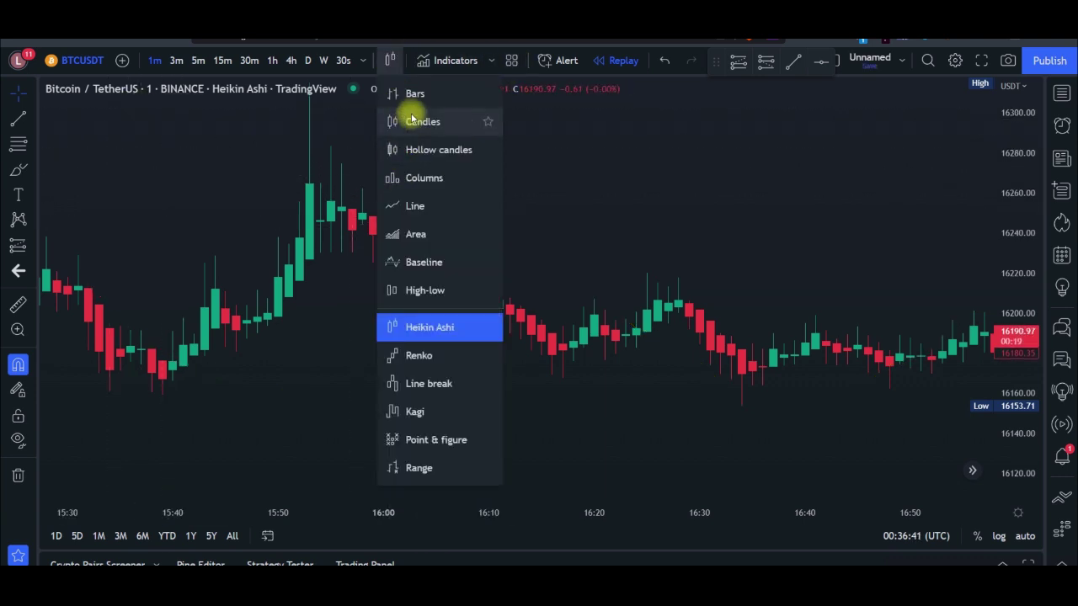
click(419, 122)
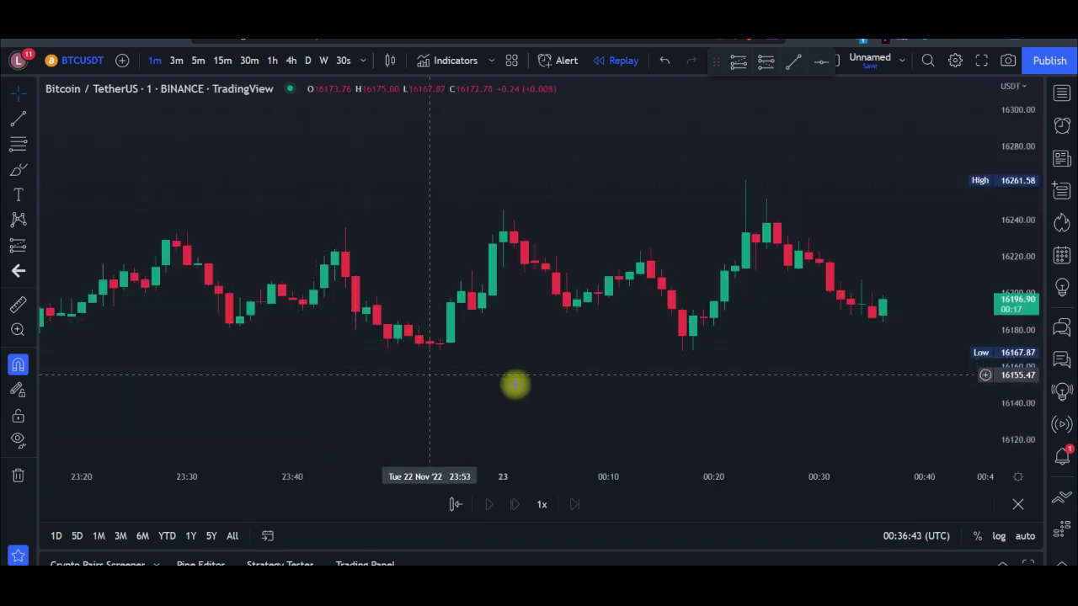
scroll(261, 369, down, 5)
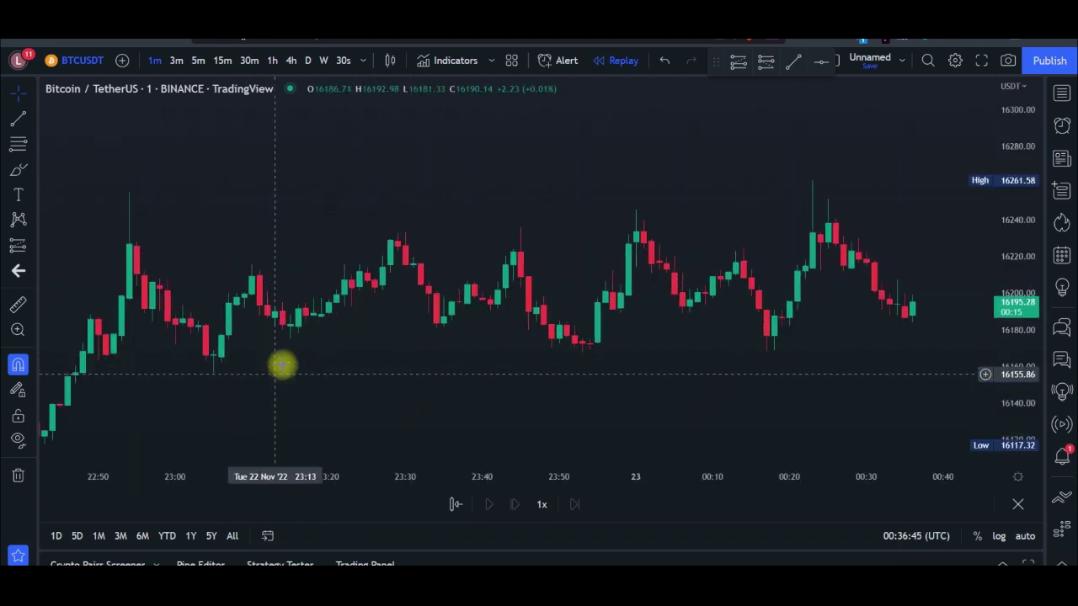
scroll(360, 249, up, 3)
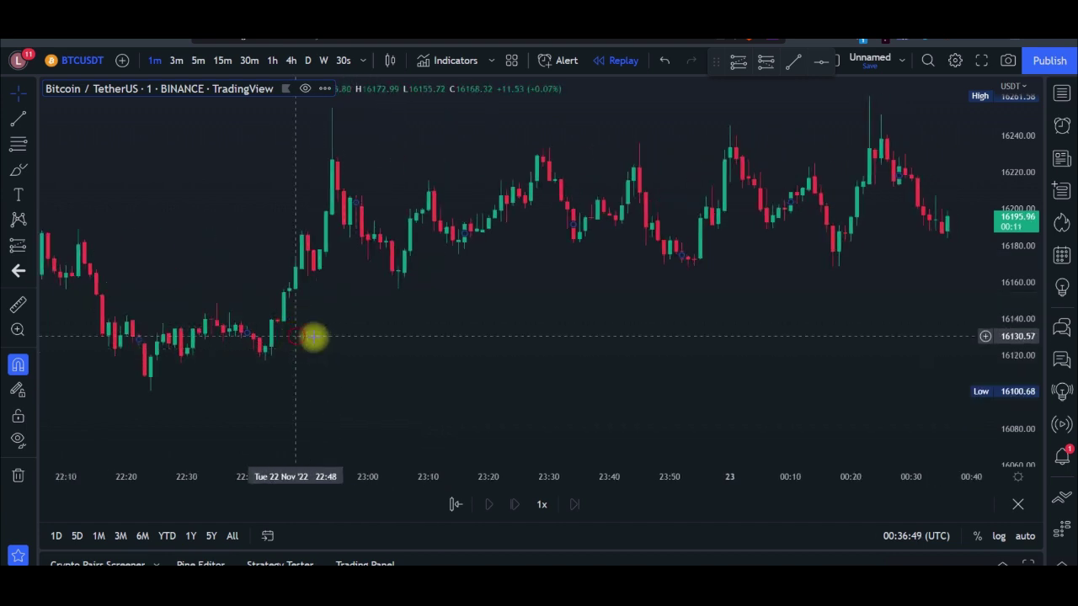
drag(295, 336, 554, 365)
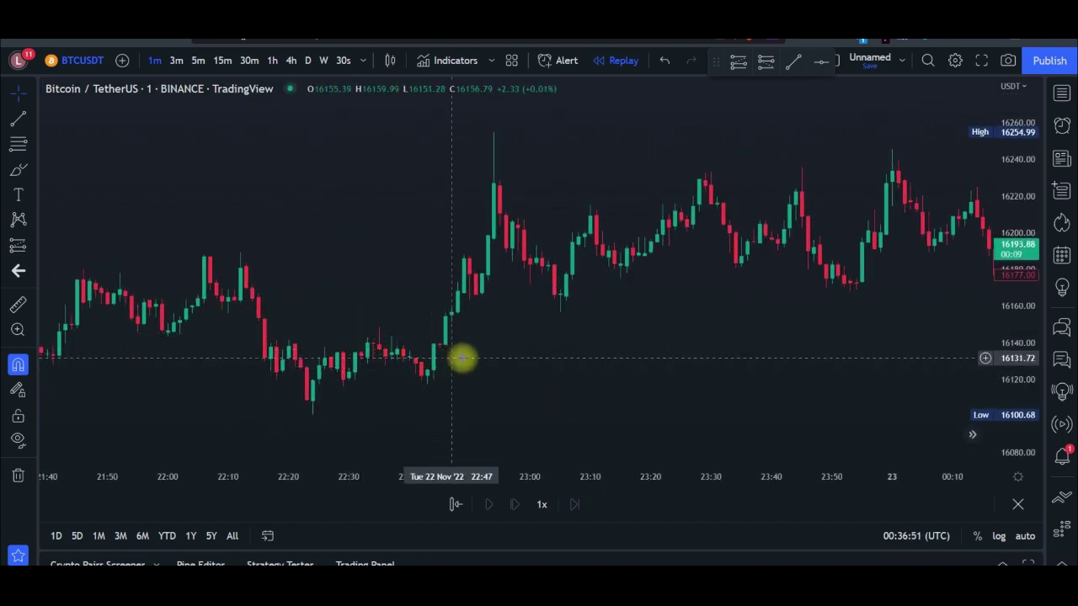
scroll(460, 358, down, 2)
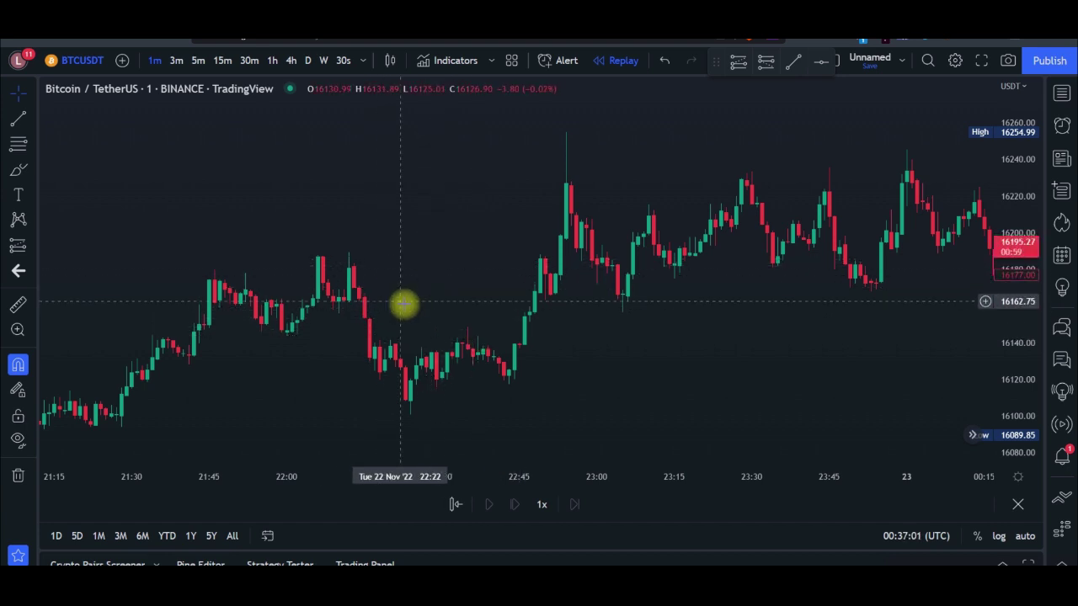
drag(536, 362, 433, 368)
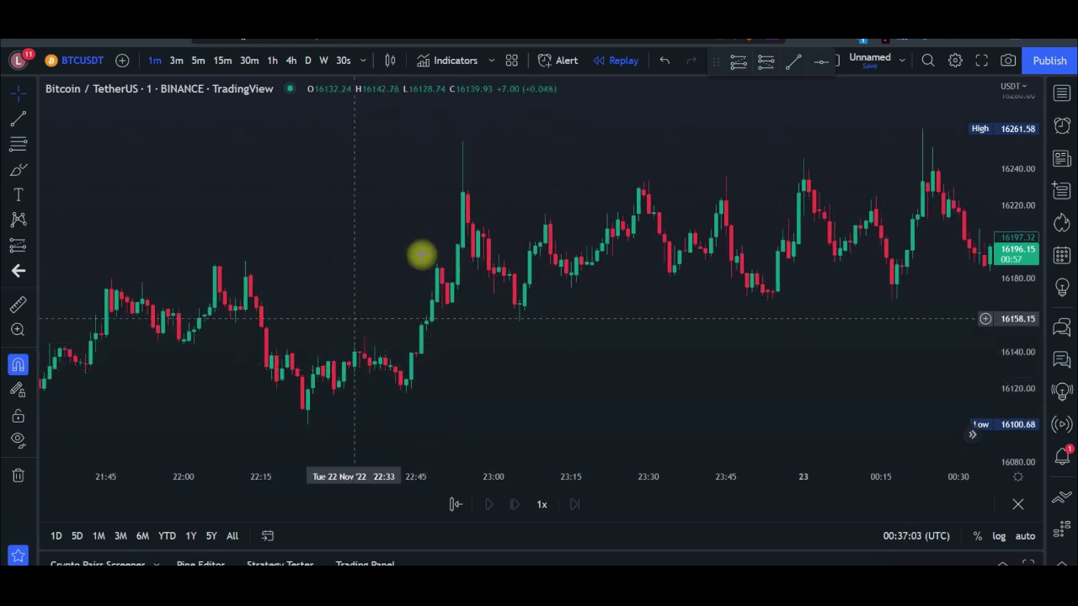
scroll(729, 317, left, 3)
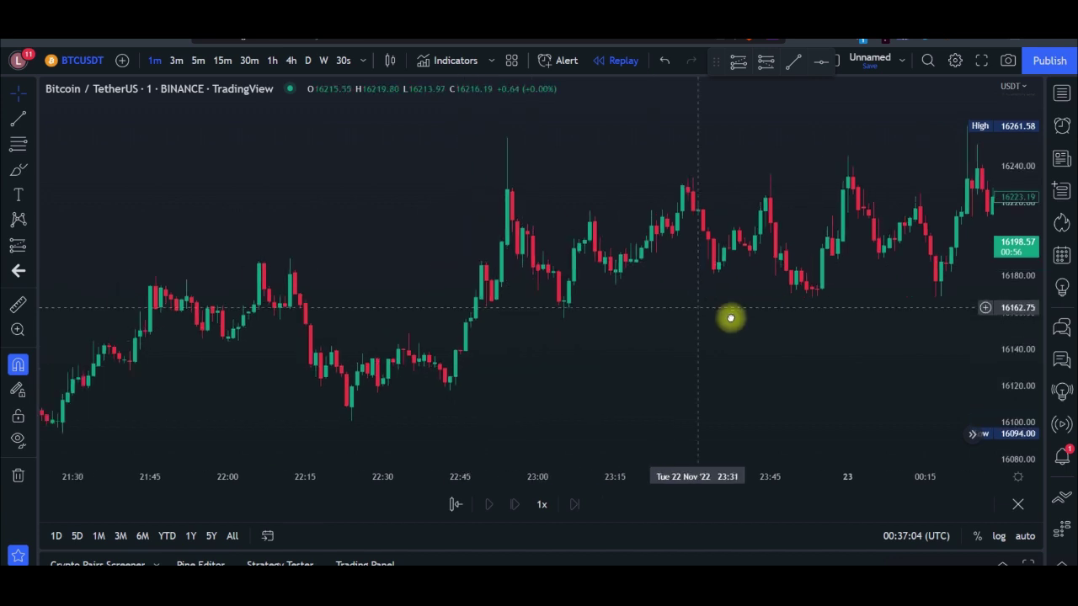
click(390, 63)
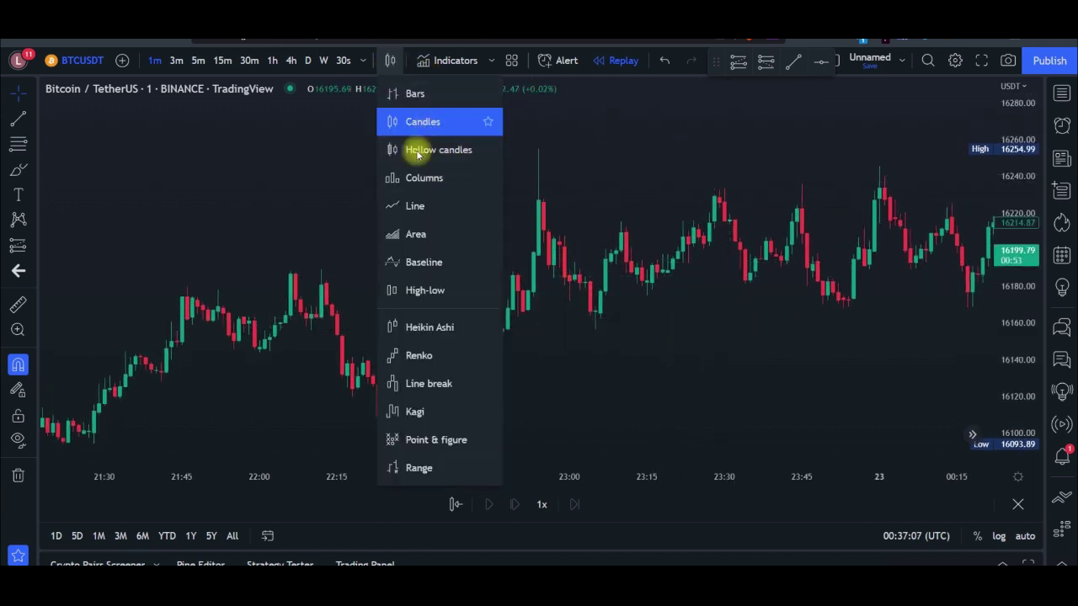
Change the BTCUSDT chart type back to Heikin Ashi candles
click(430, 328)
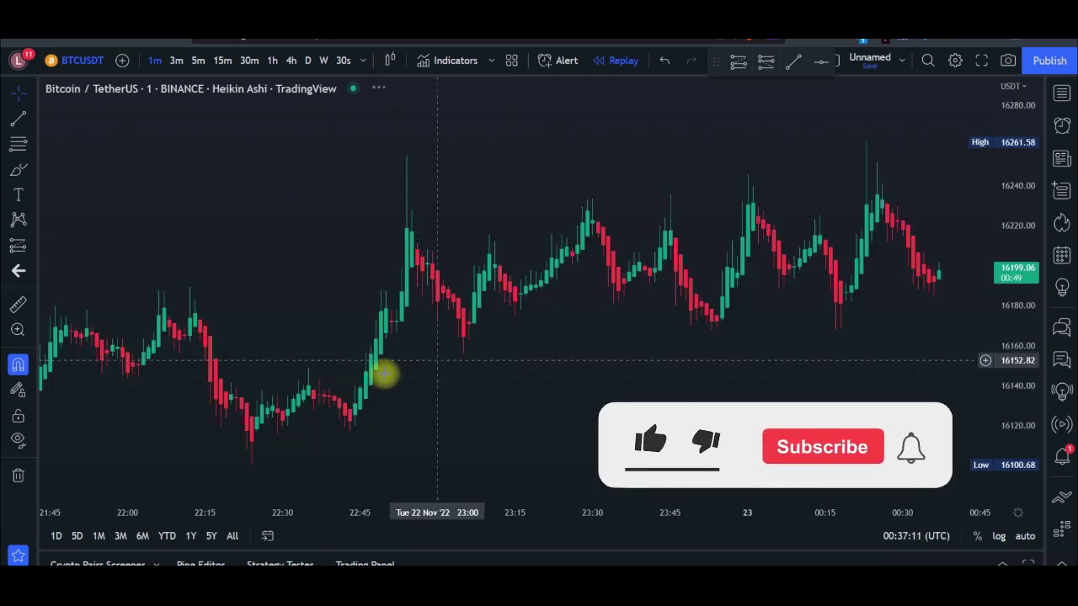
drag(397, 422, 465, 402)
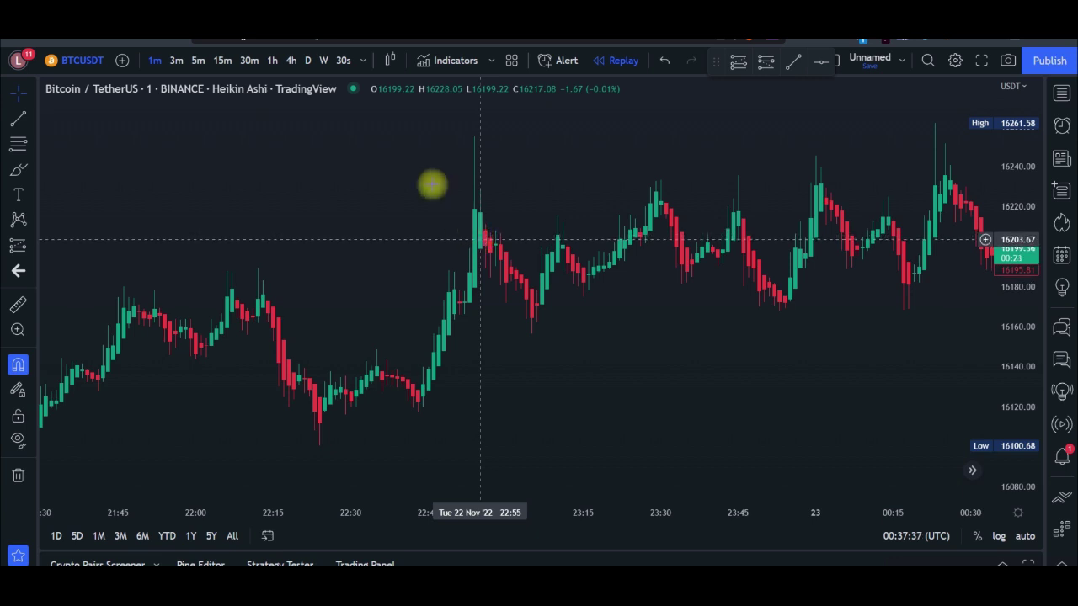
click(449, 65)
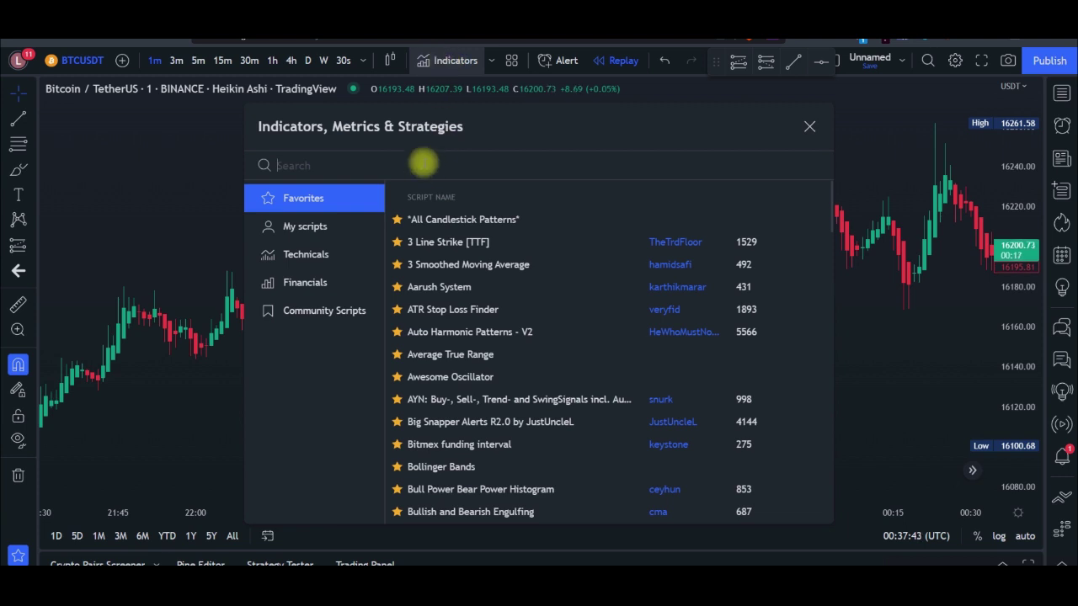
Search 'cha' and add the Chandelier Exit (CE 22 3) indicator to the chart
text(cha)
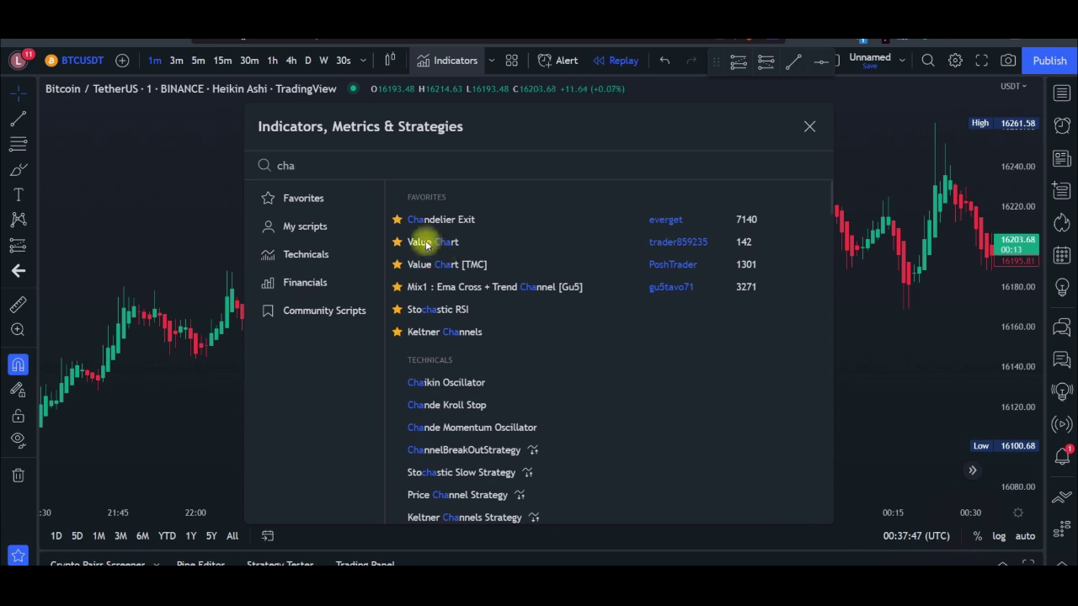
mouse_move(421, 236)
mouse_down()
mouse_move(459, 234)
mouse_move(479, 197)
mouse_move(390, 212)
mouse_move(390, 228)
mouse_move(402, 225)
mouse_up()
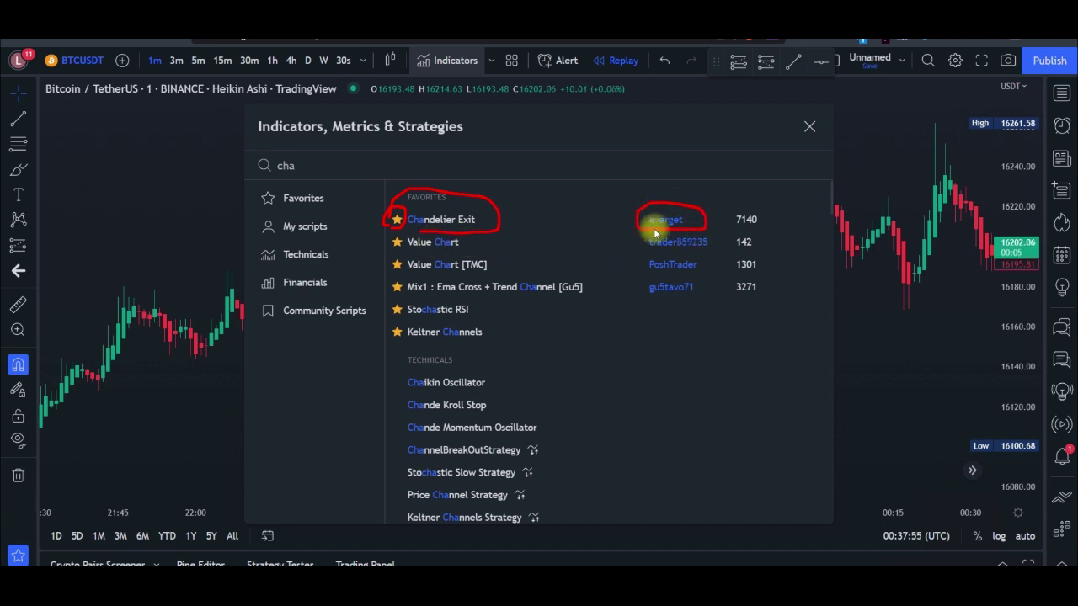
click(960, 539)
click(444, 220)
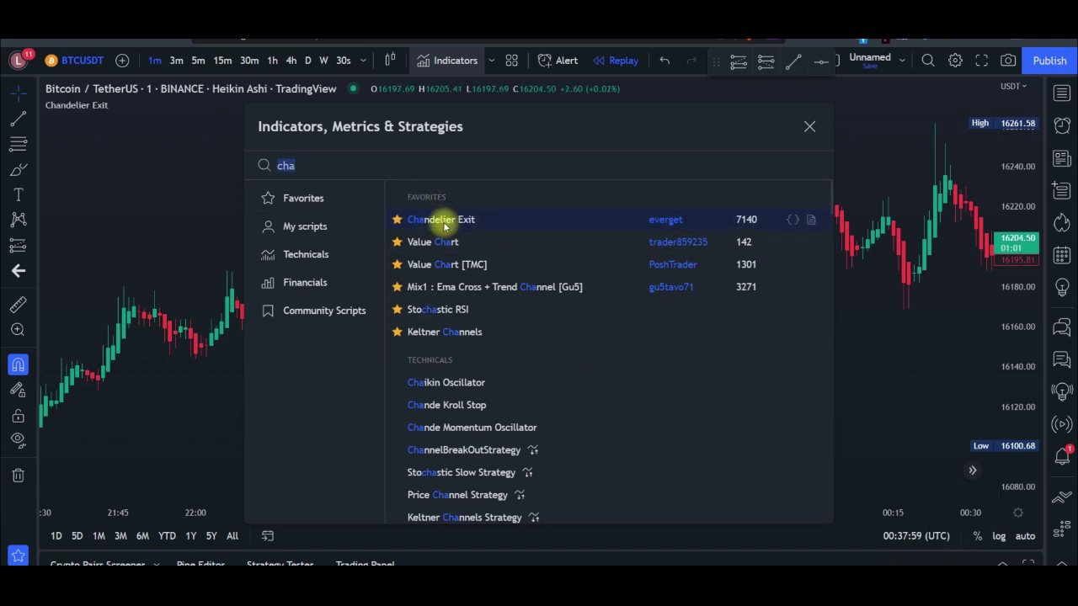
click(810, 127)
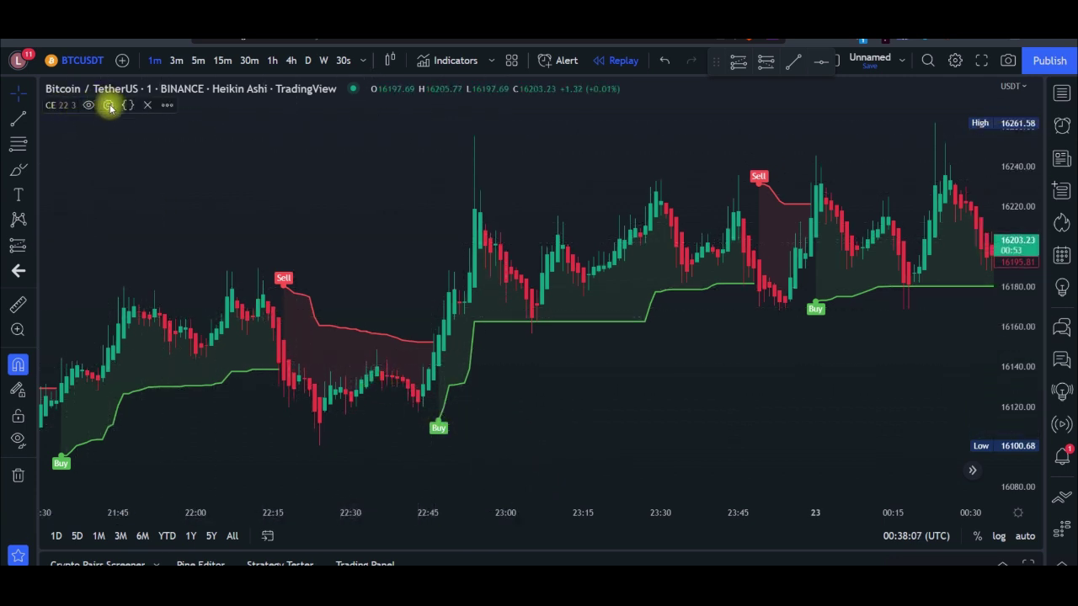
Turn off CE's Long Stop, Long Stop Start, Short Stop, Short Stop Start and both State Fillings
mouse_move(101, 114)
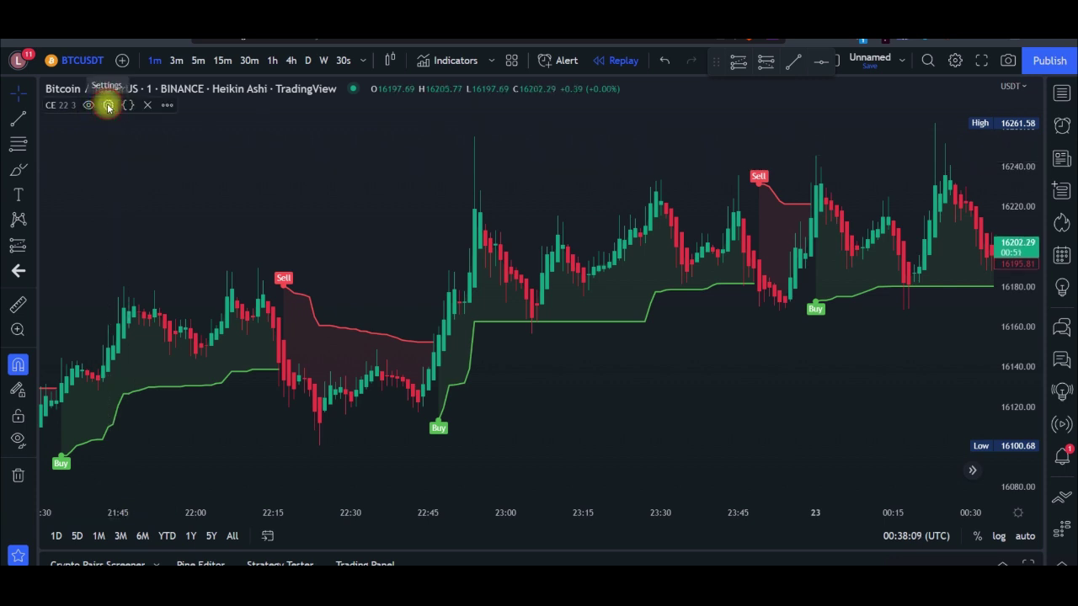
click(107, 105)
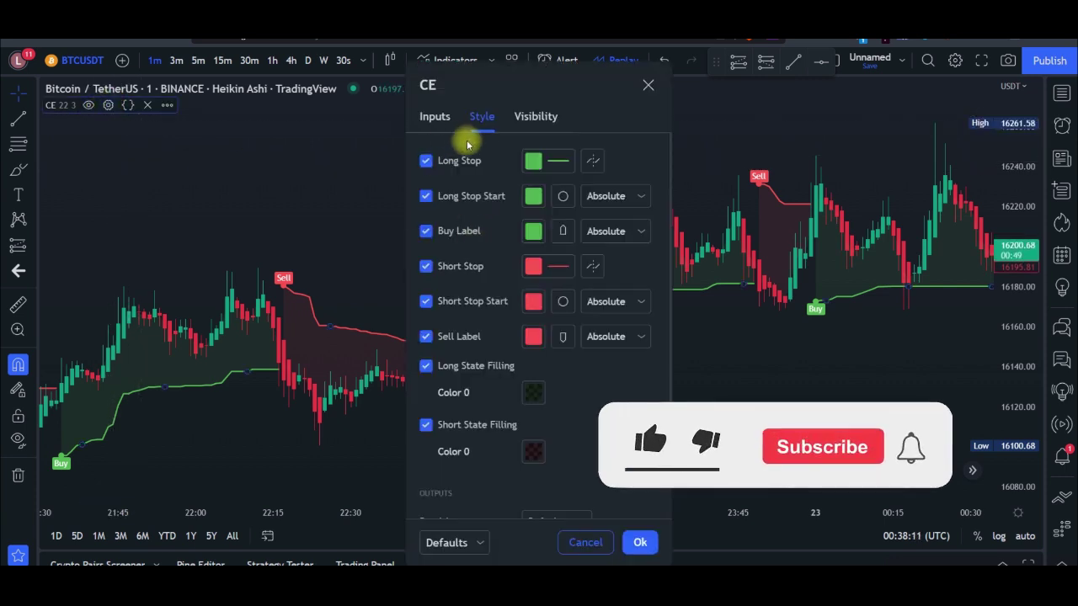
click(426, 162)
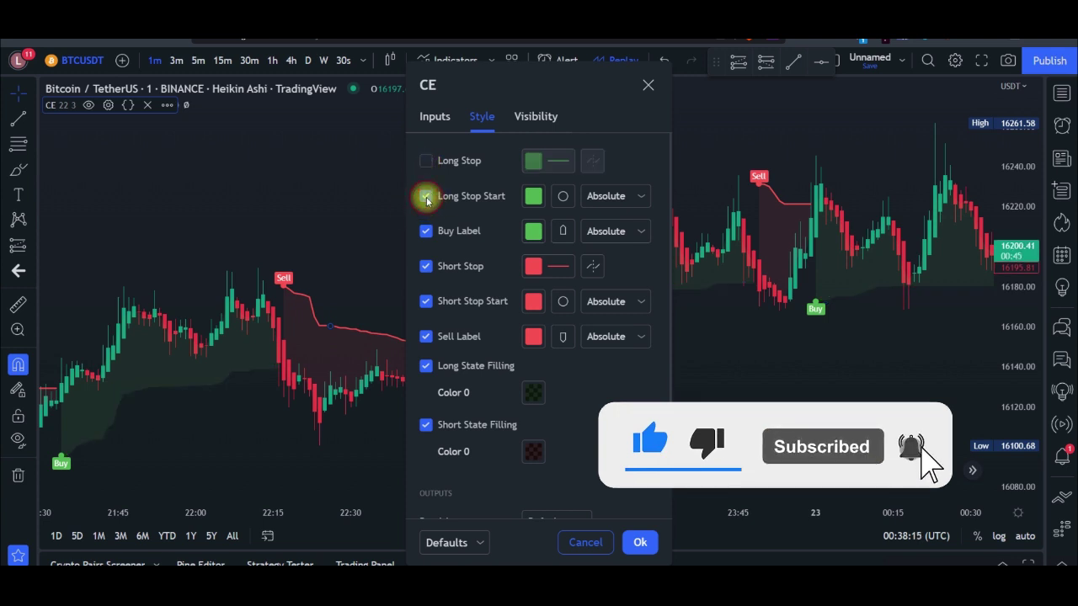
click(426, 198)
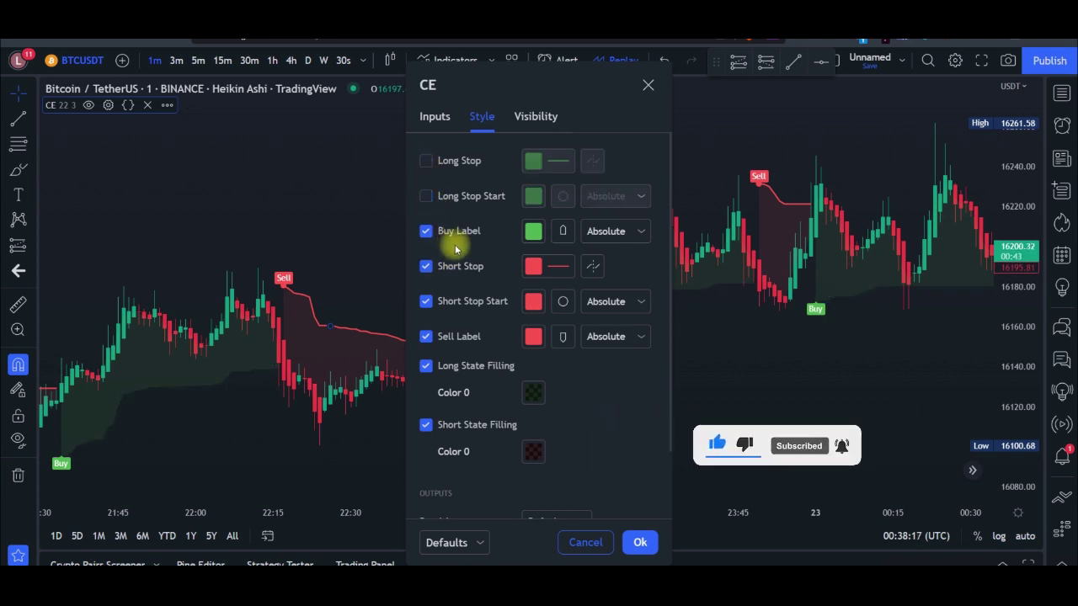
click(426, 266)
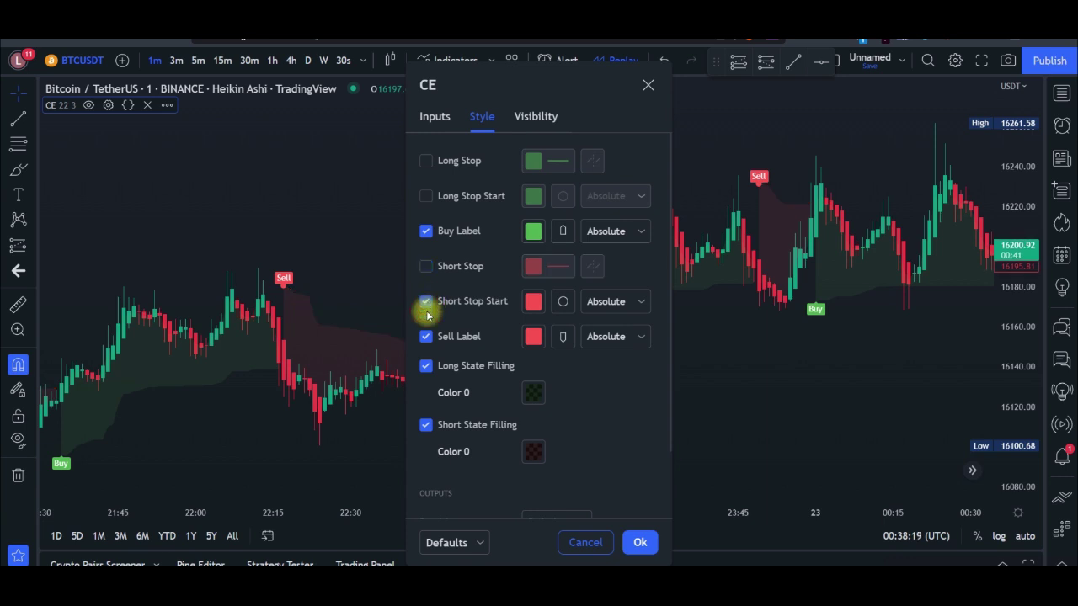
click(426, 305)
click(426, 365)
click(426, 429)
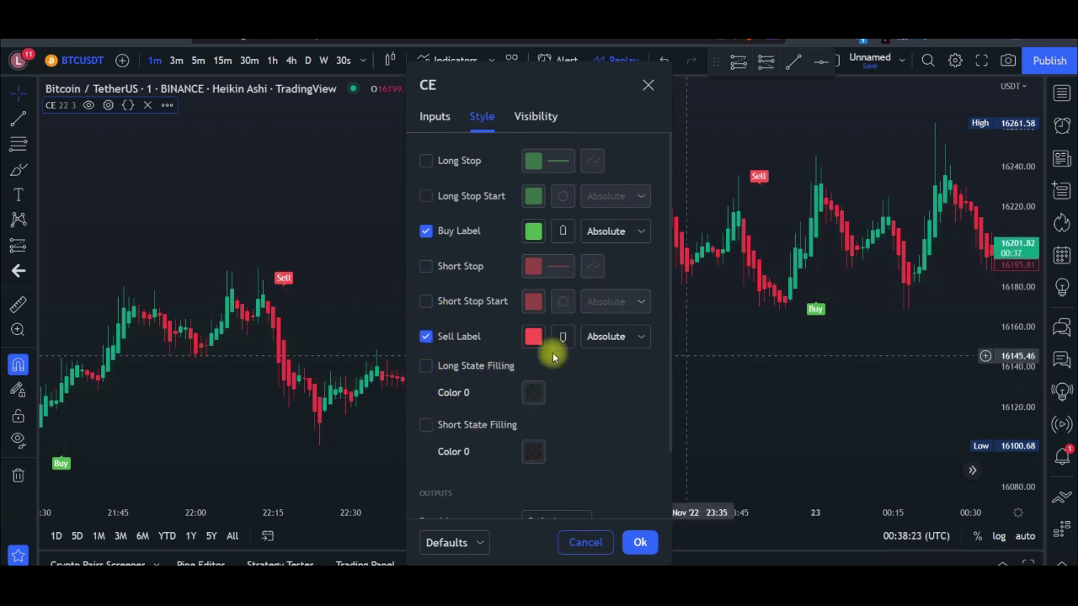
click(435, 118)
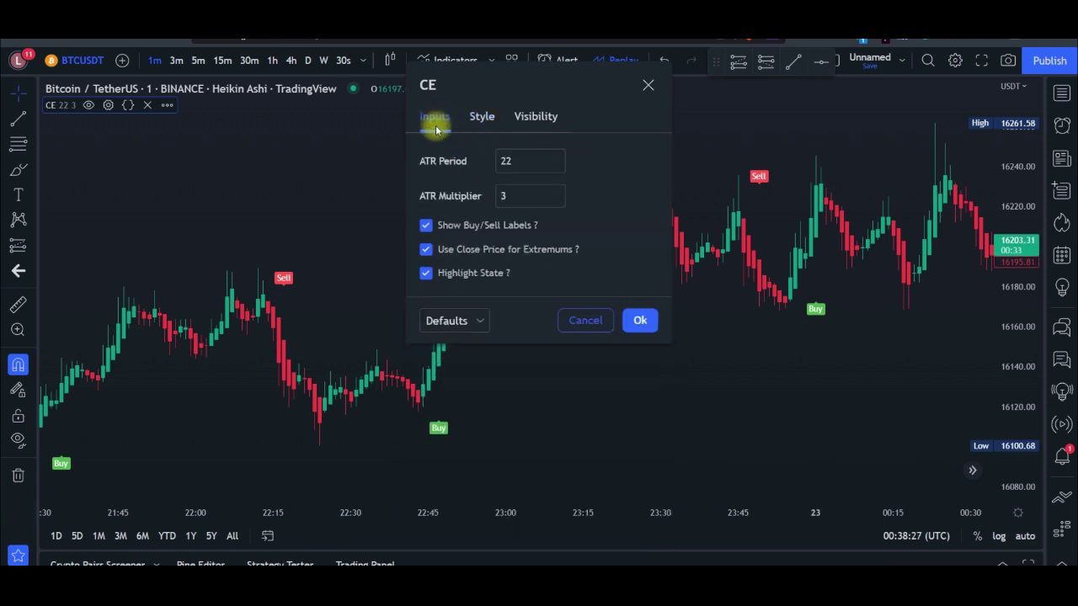
Set the CE inputs to ATR Period 1 and ATR Multiplier 2
click(509, 161)
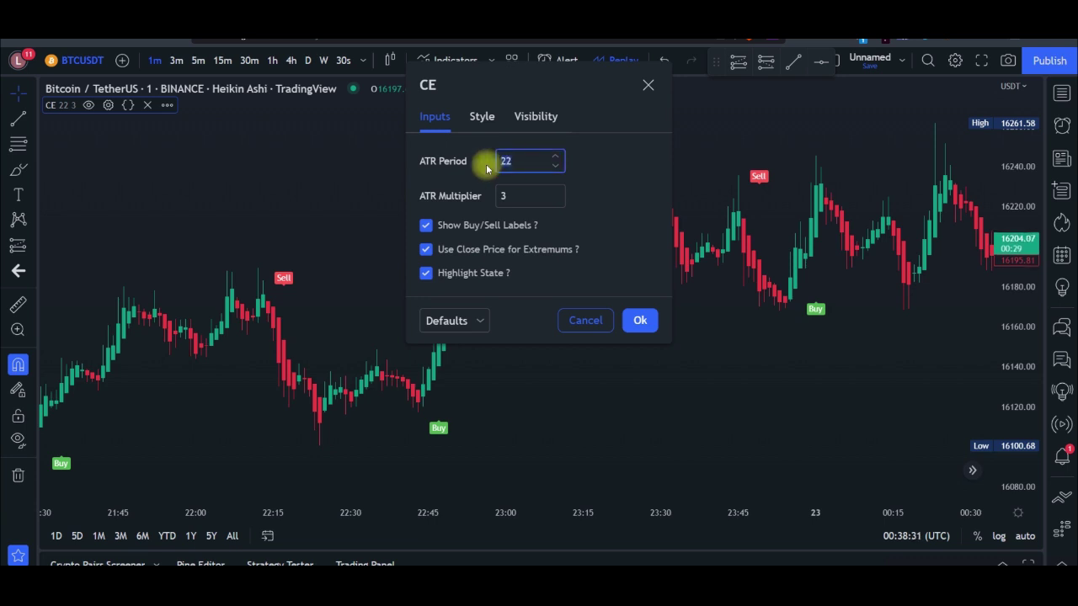
text(1)
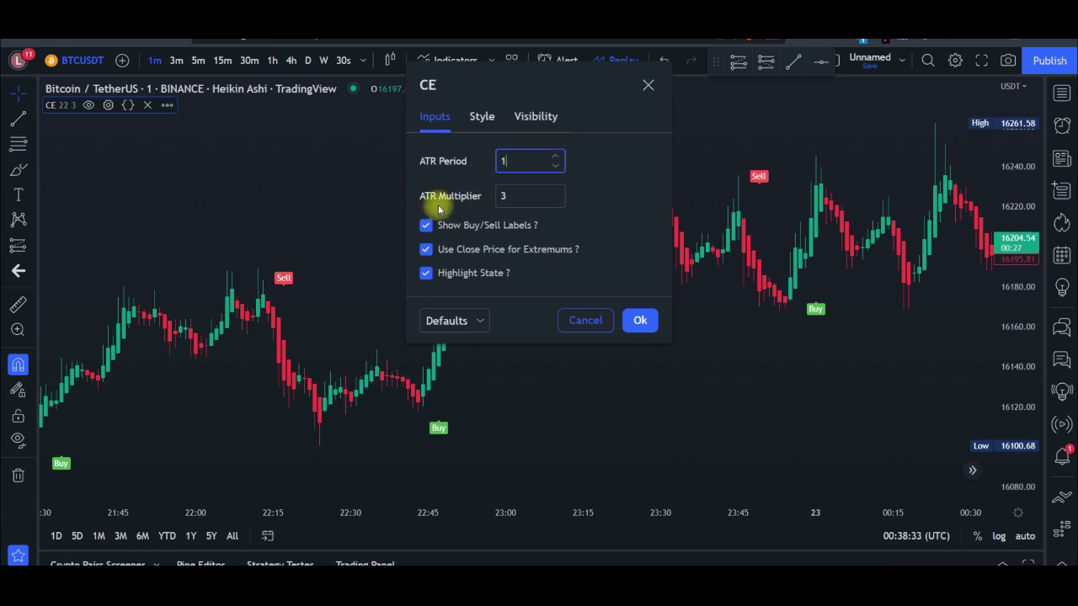
click(486, 200)
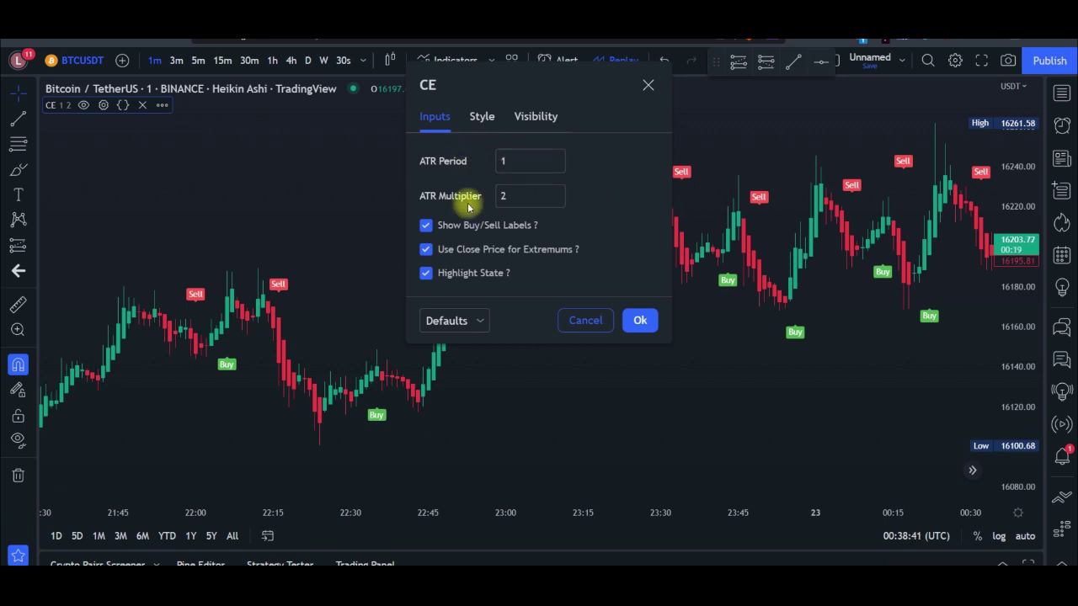
click(480, 117)
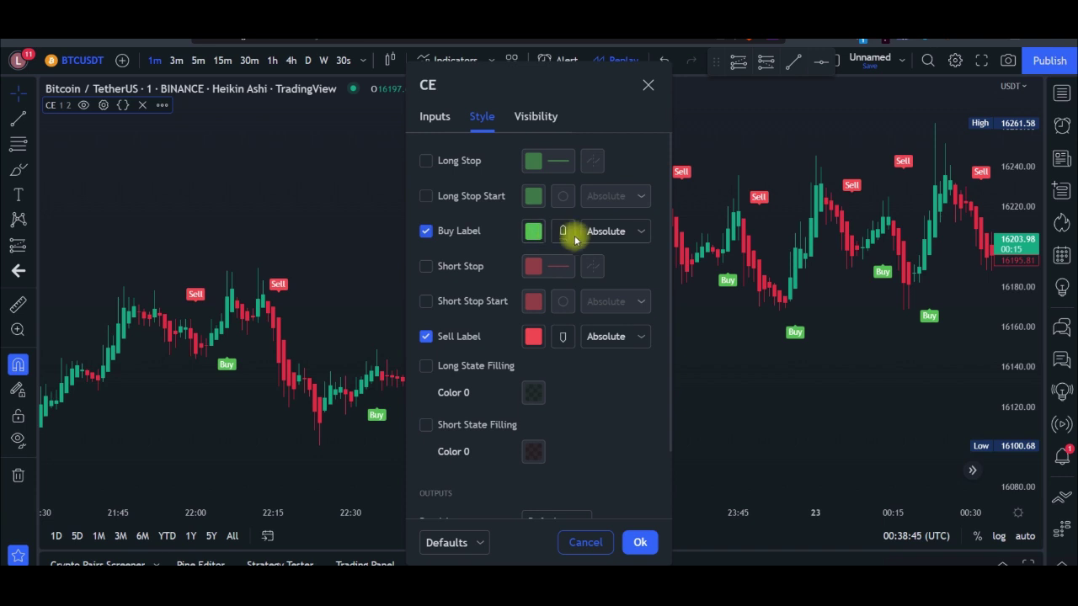
Set CE Buy labels to Below bar and Sell labels to Above bar, then confirm with Ok
click(608, 233)
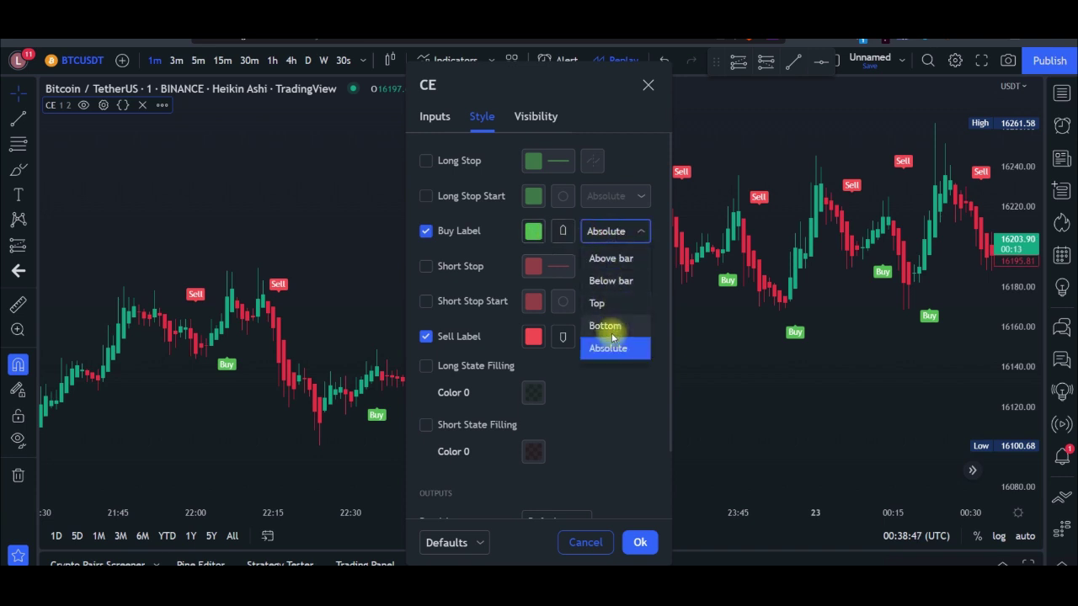
click(611, 282)
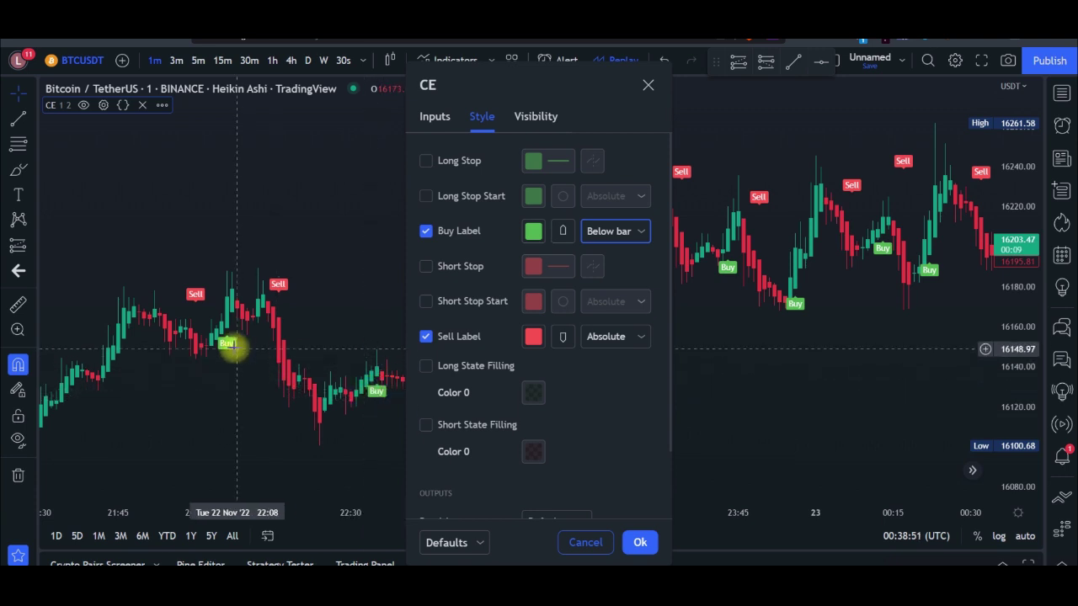
click(607, 337)
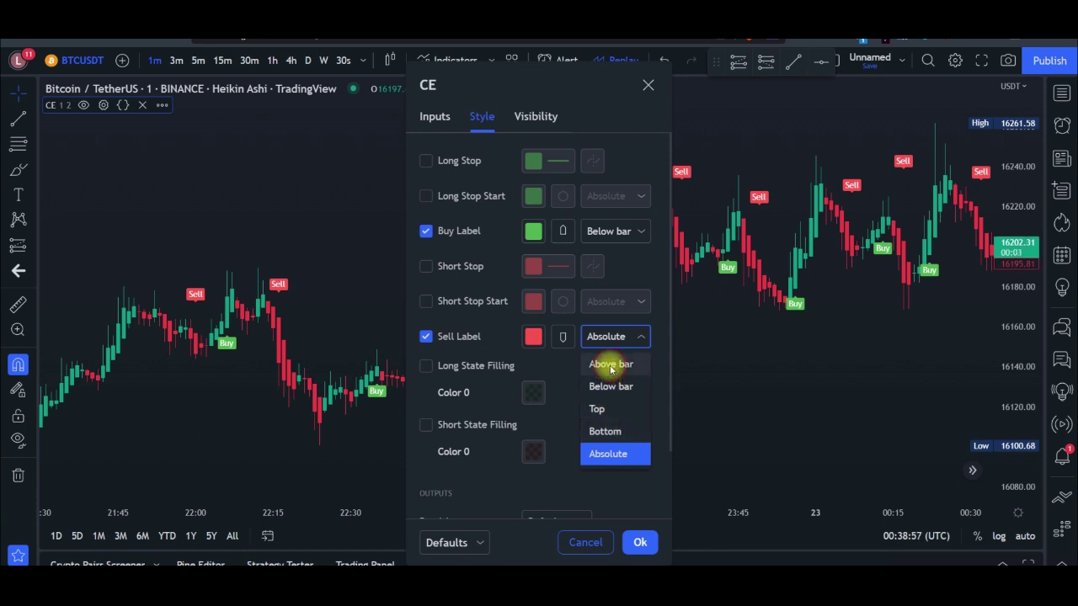
click(610, 366)
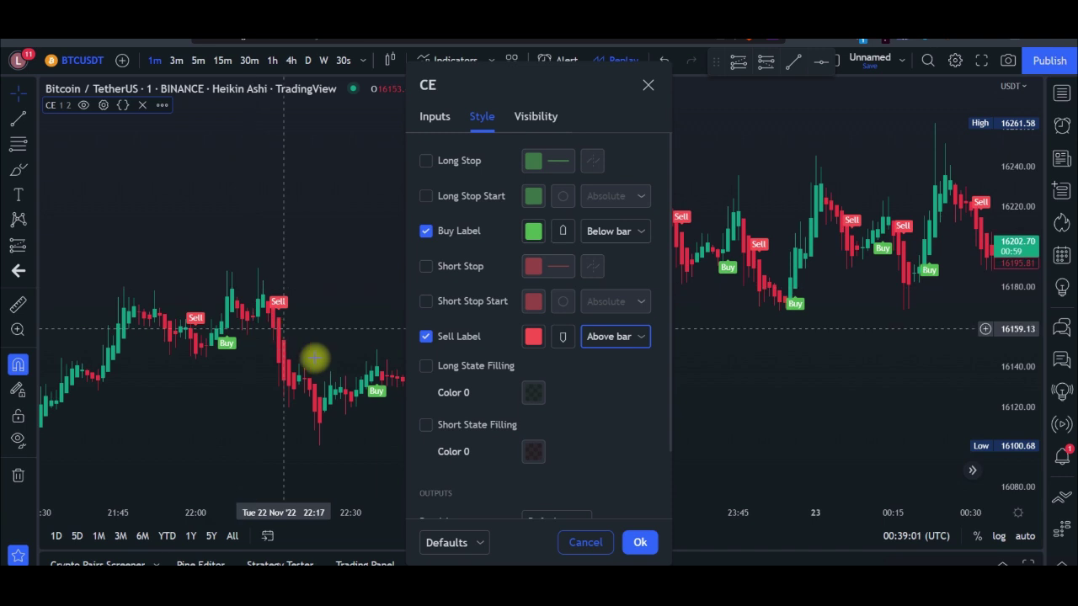
click(640, 543)
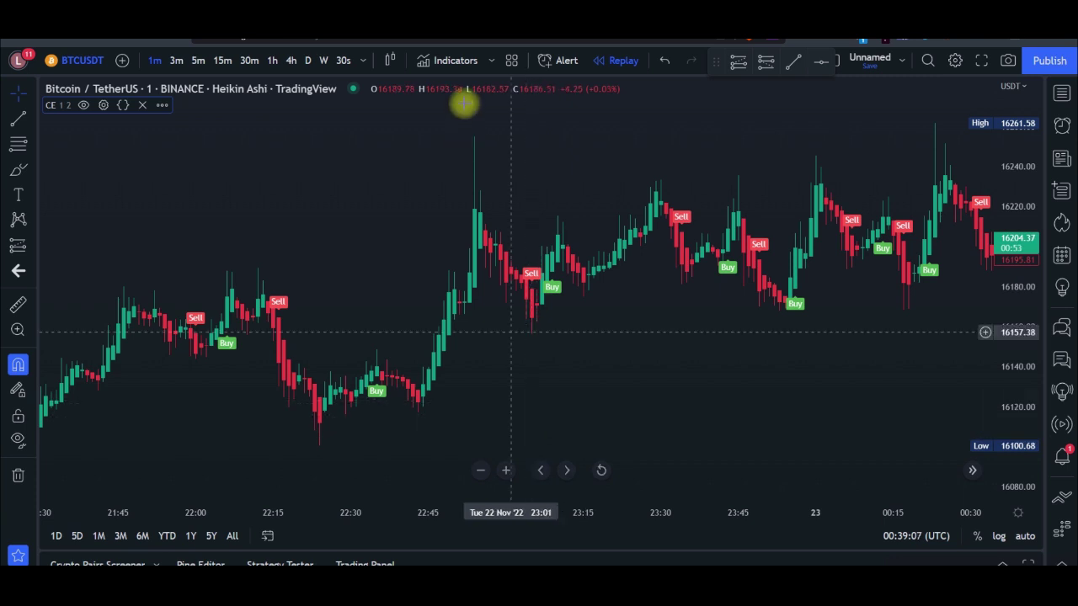
Search 'zero la' and add ZLSMA - Zero Lag LSMA (32, 0, close) to the Heikin Ashi chart
click(452, 63)
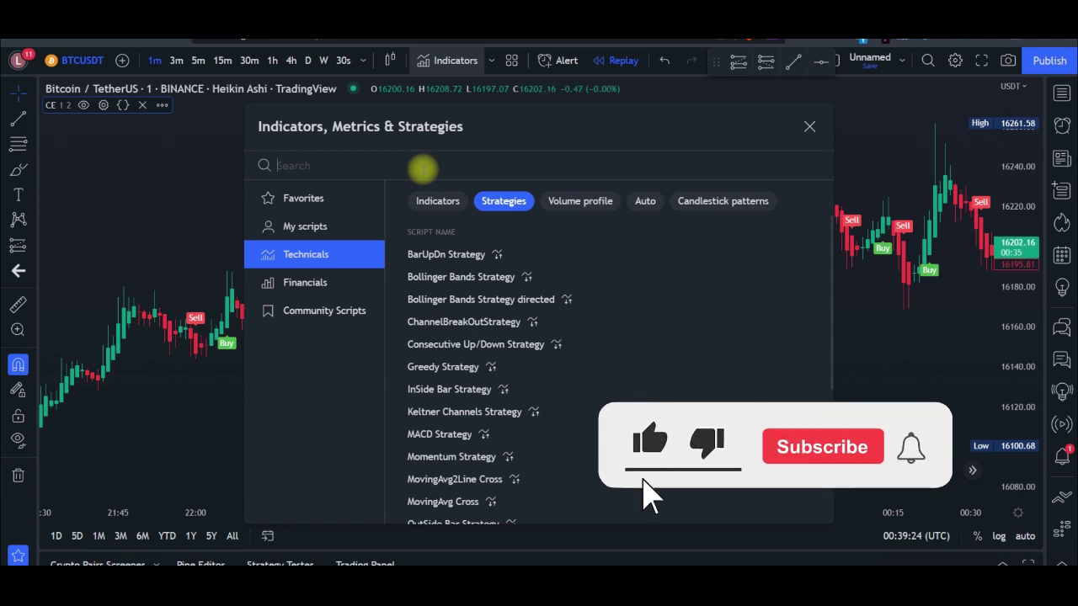
text(zer)
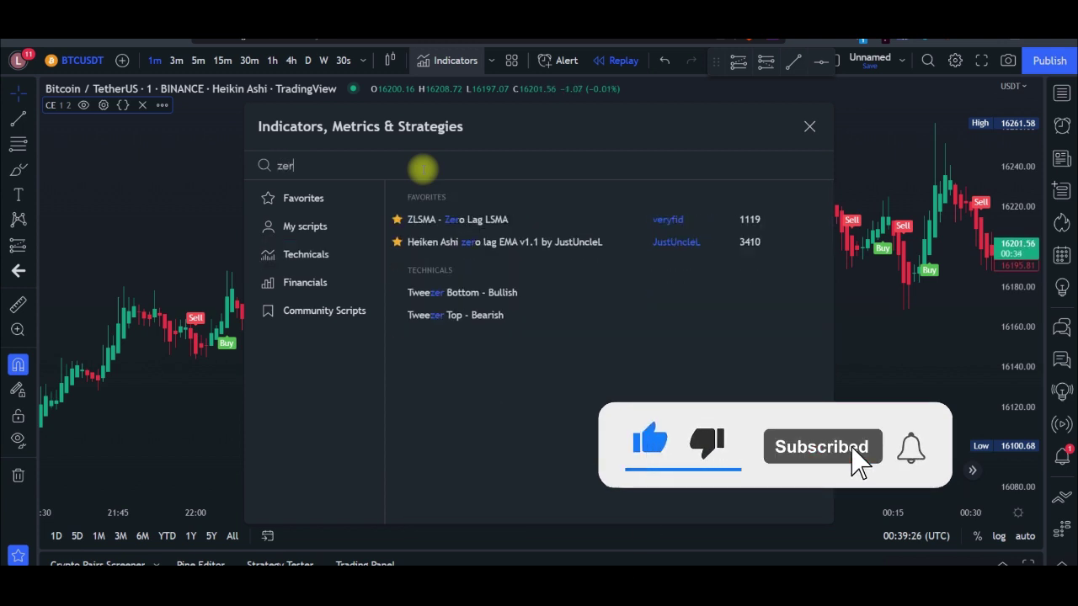
text(o la)
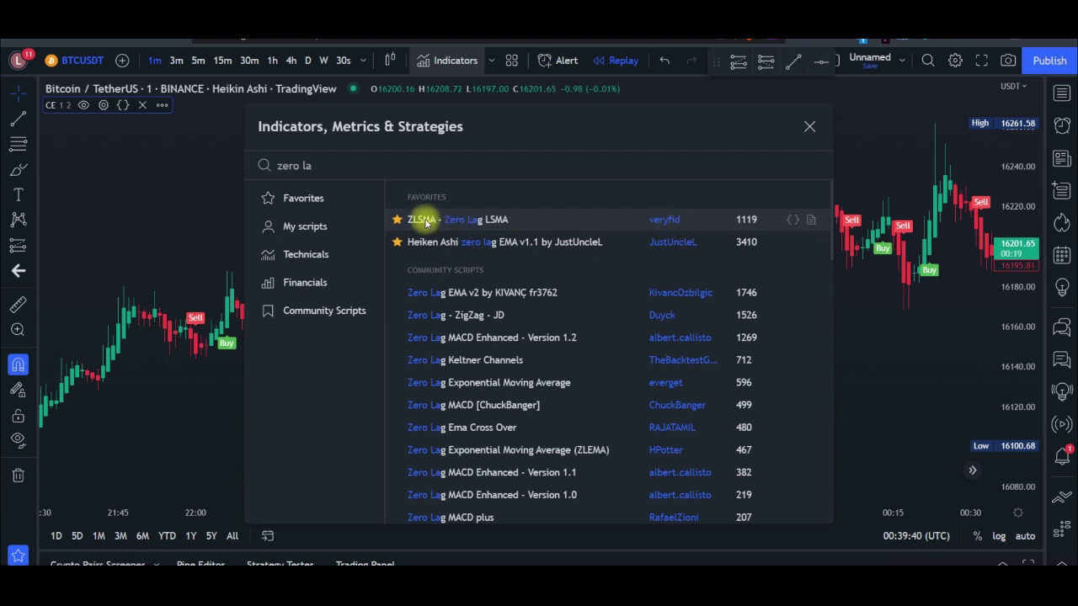
click(482, 222)
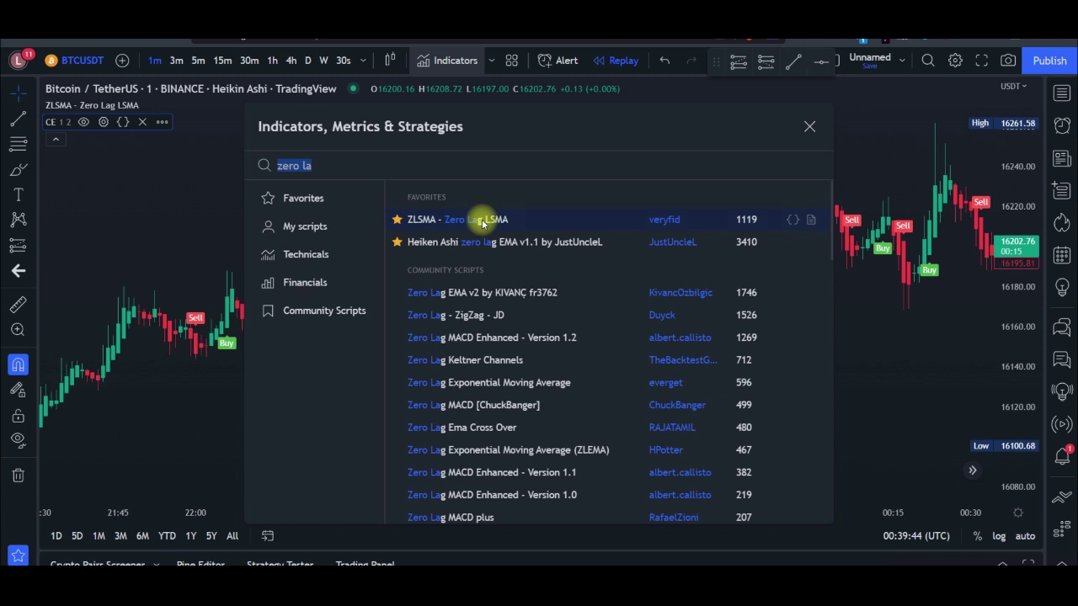
click(807, 128)
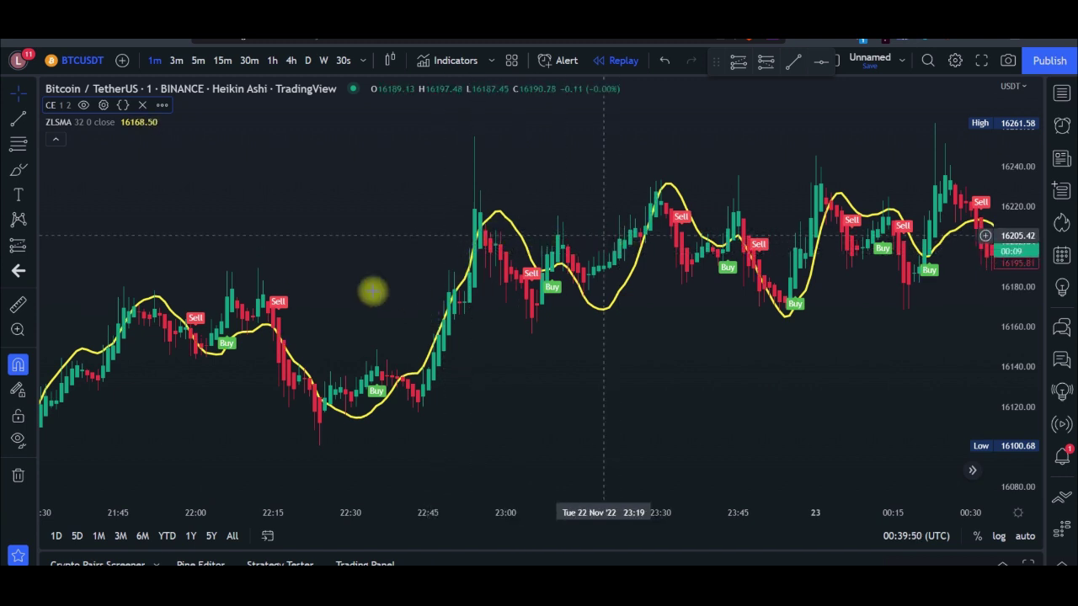
In the ZLSMA settings, give the yellow plot line the second, thinner thickness
mouse_move(114, 123)
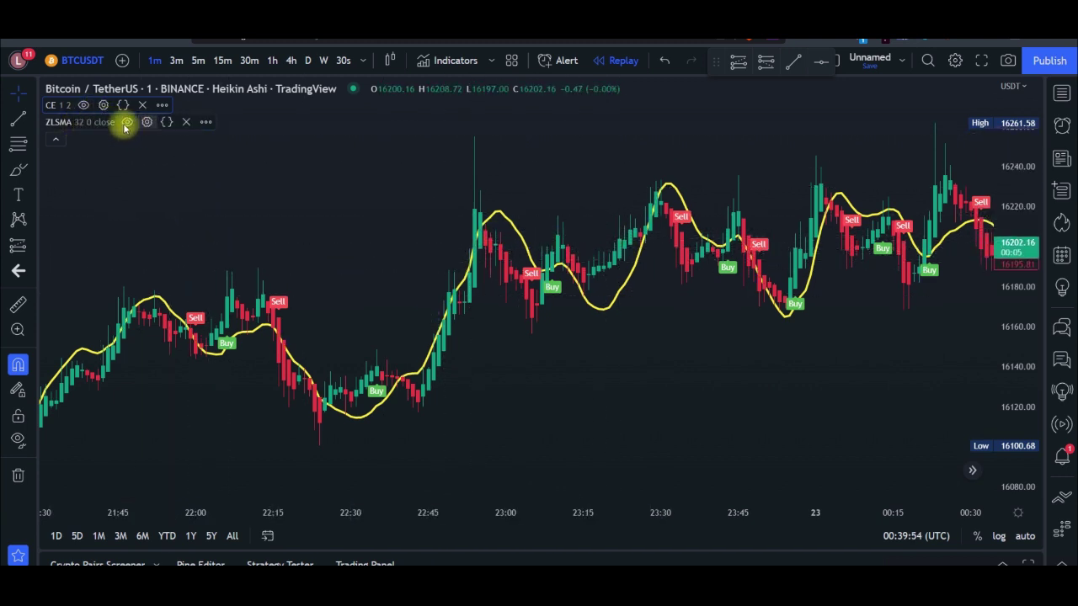
click(147, 123)
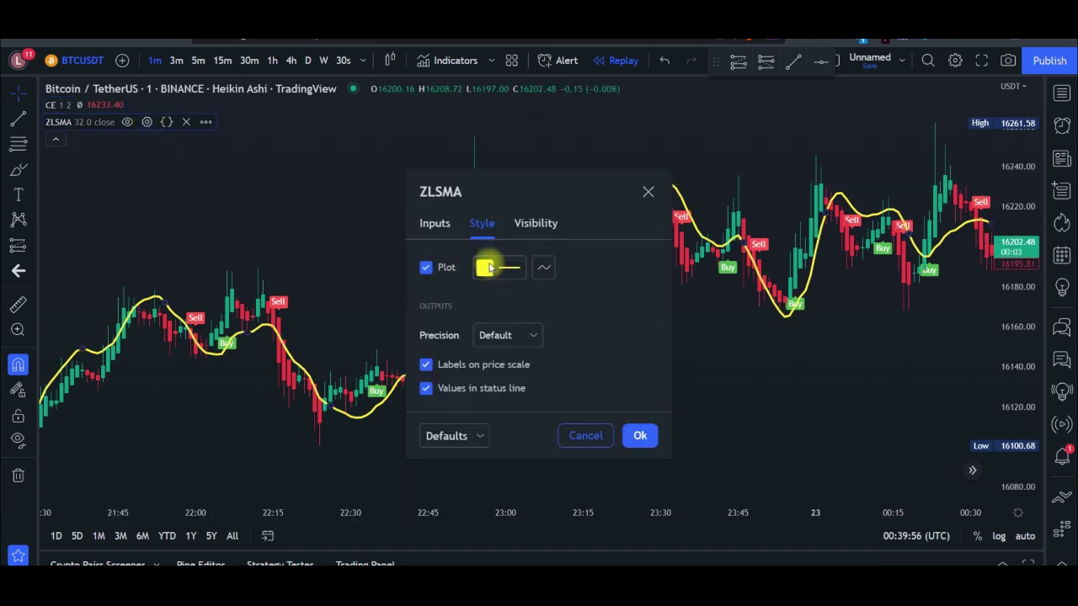
click(510, 269)
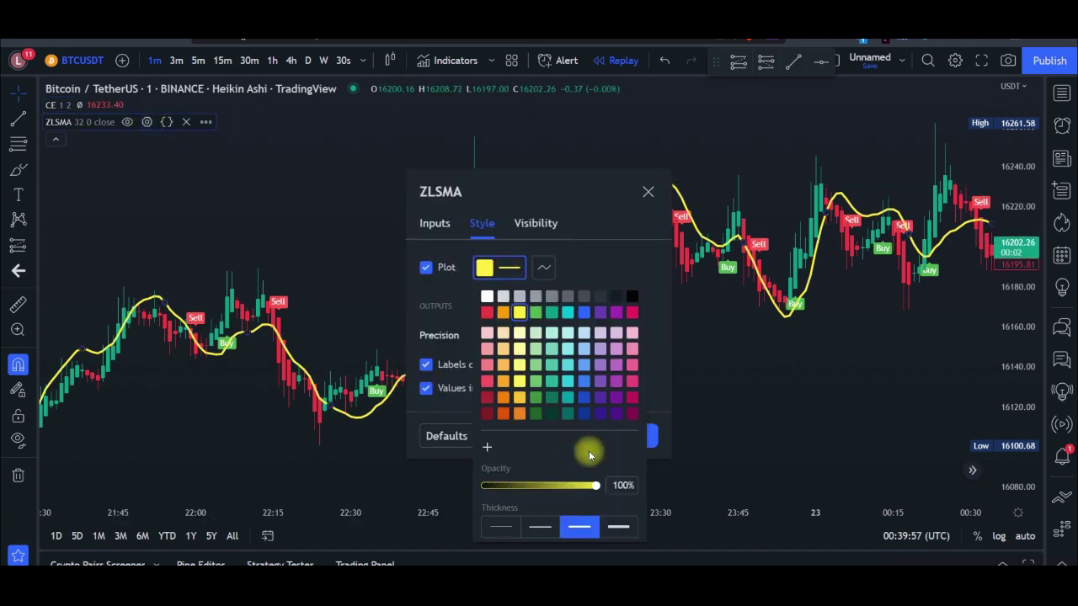
click(533, 527)
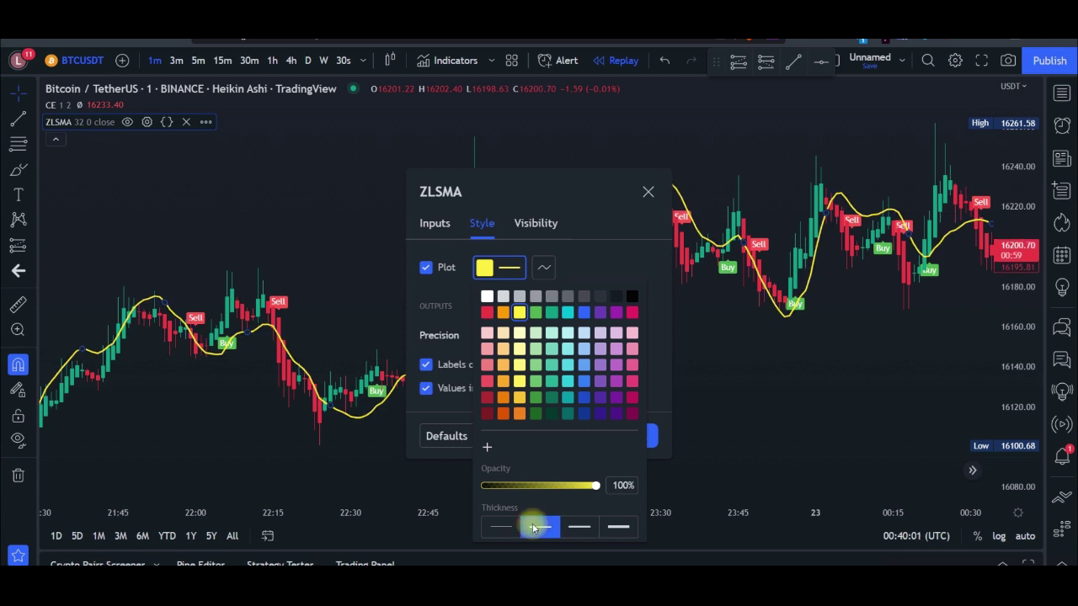
Change the ZLSMA Length input to 50 and apply the settings
click(436, 223)
double_click(494, 305)
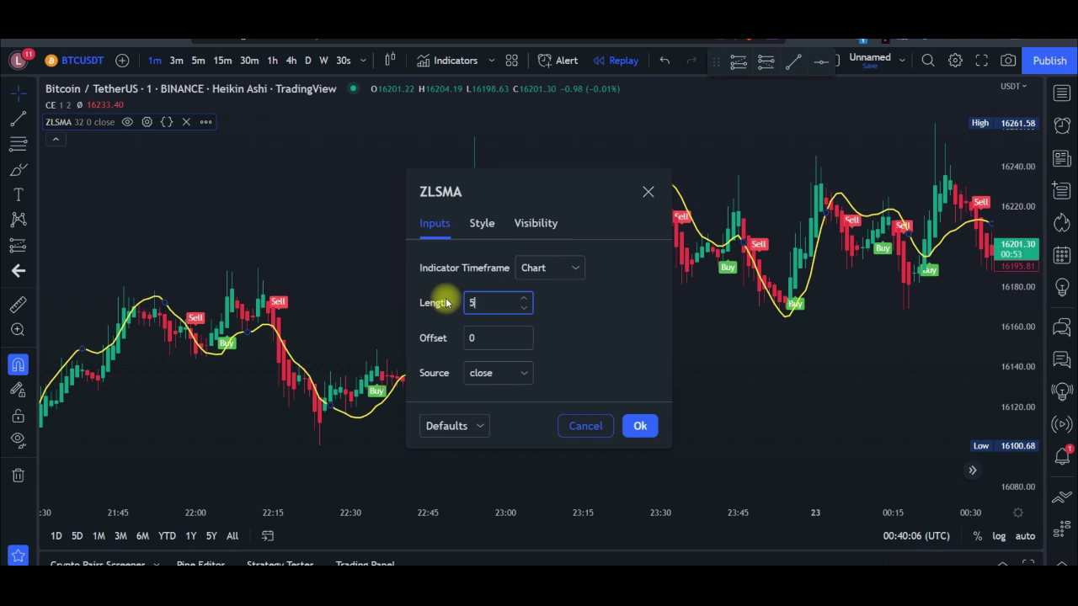
click(589, 315)
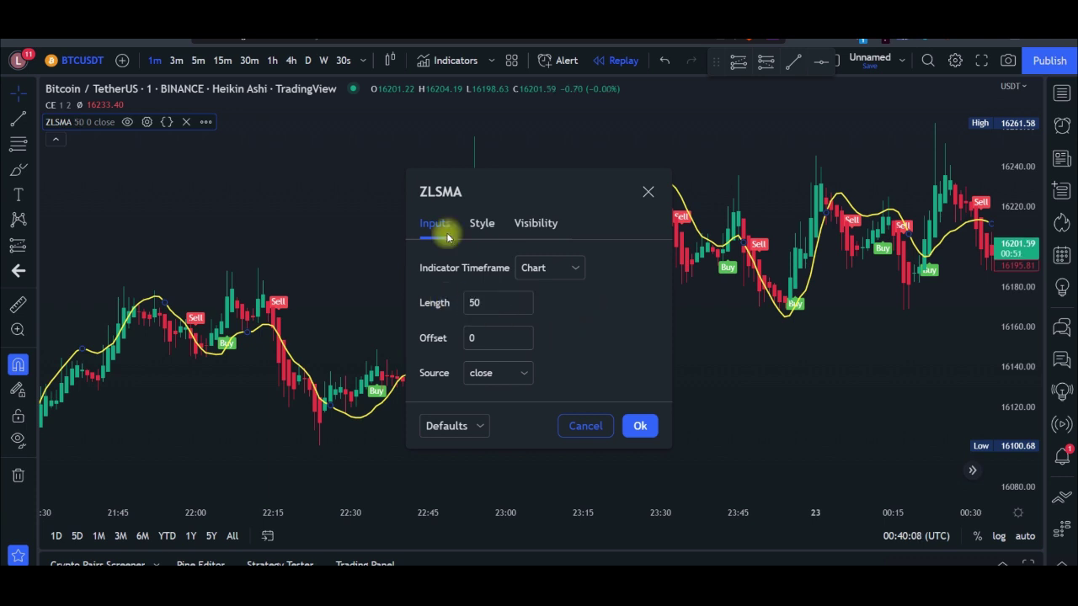
click(640, 428)
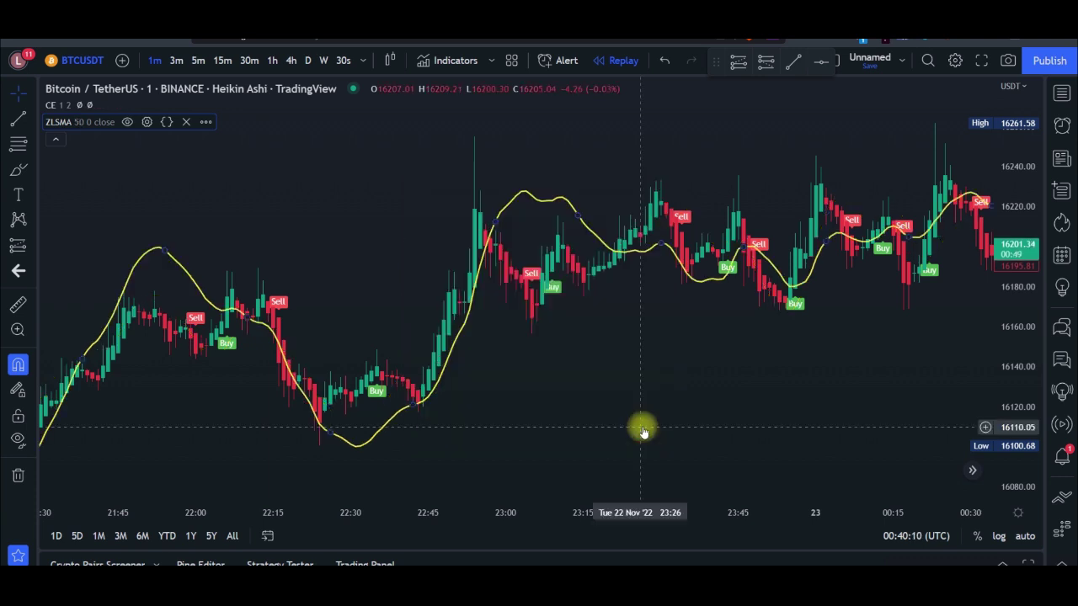
Pan and zoom back to earlier candles and circle the Sell signal near 20:43 in red
drag(316, 430, 660, 373)
drag(520, 423, 643, 416)
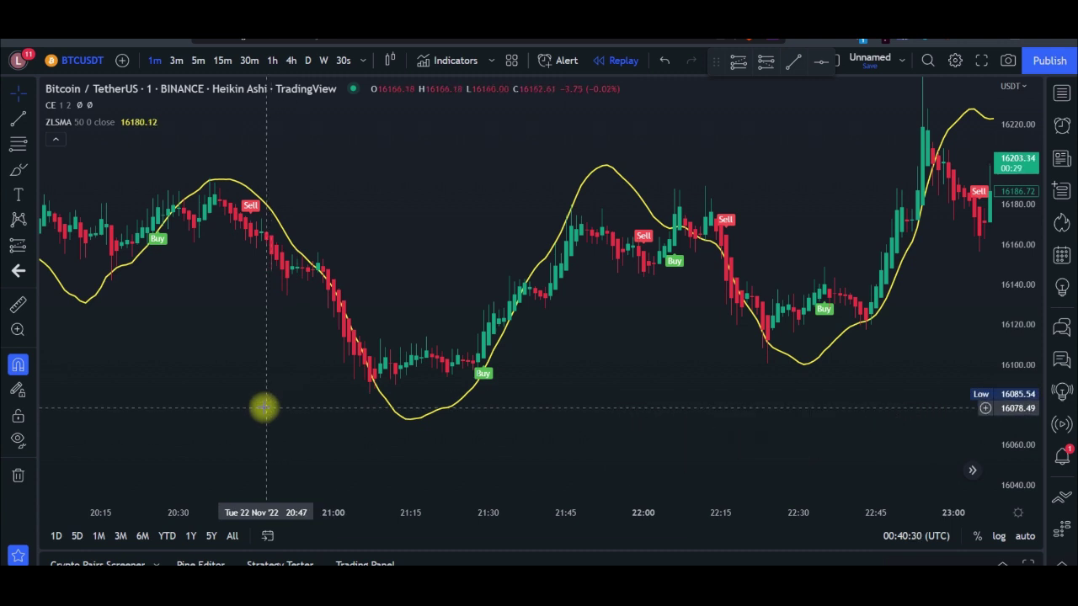
scroll(264, 407, up, 3)
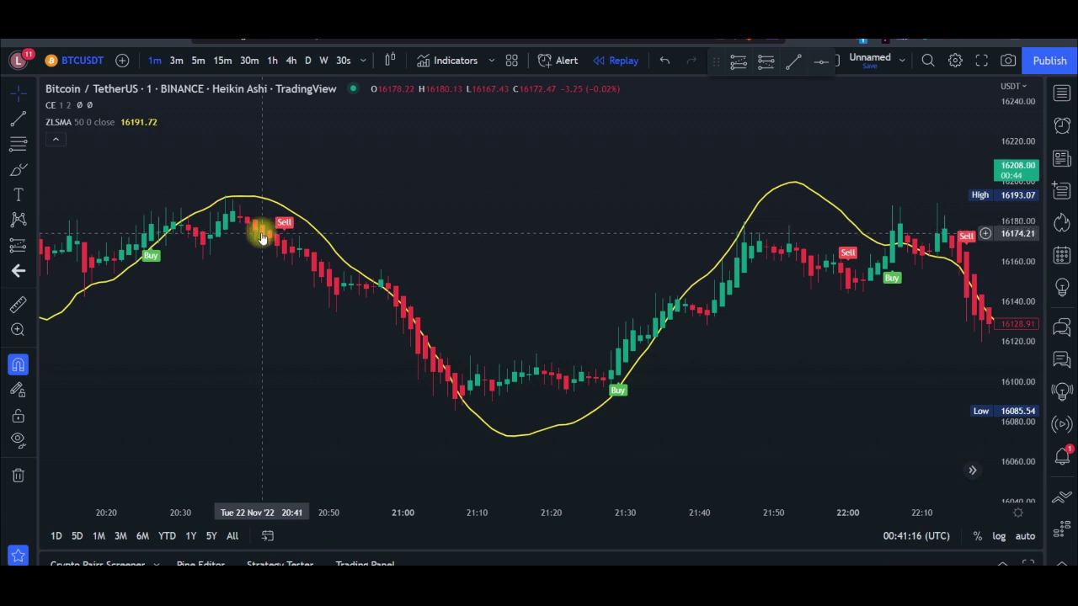
drag(251, 327, 329, 241)
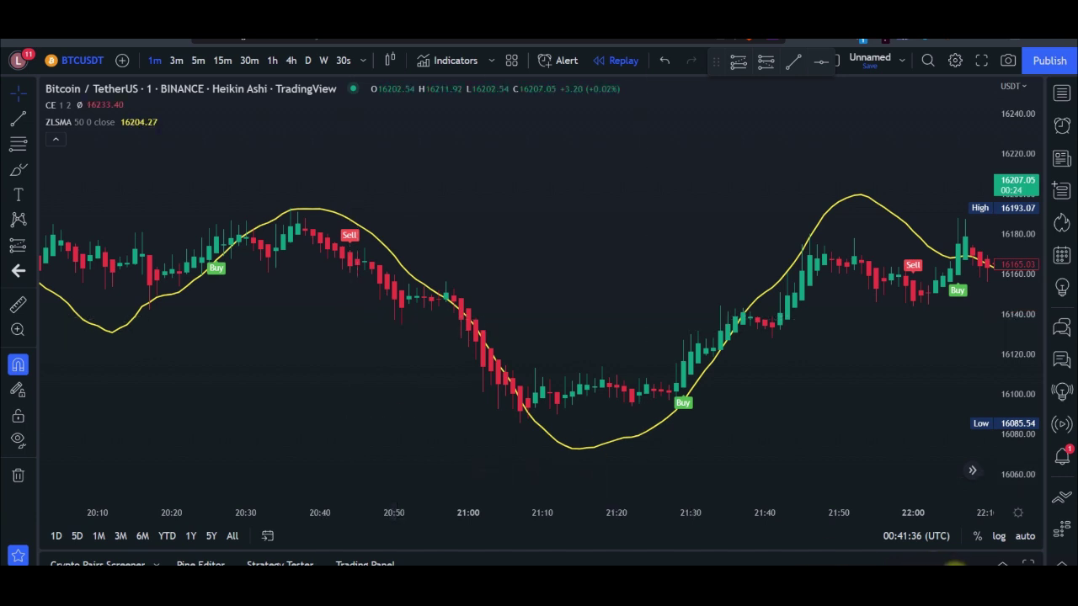
mouse_move(345, 260)
mouse_down()
mouse_move(382, 244)
mouse_move(319, 256)
mouse_up()
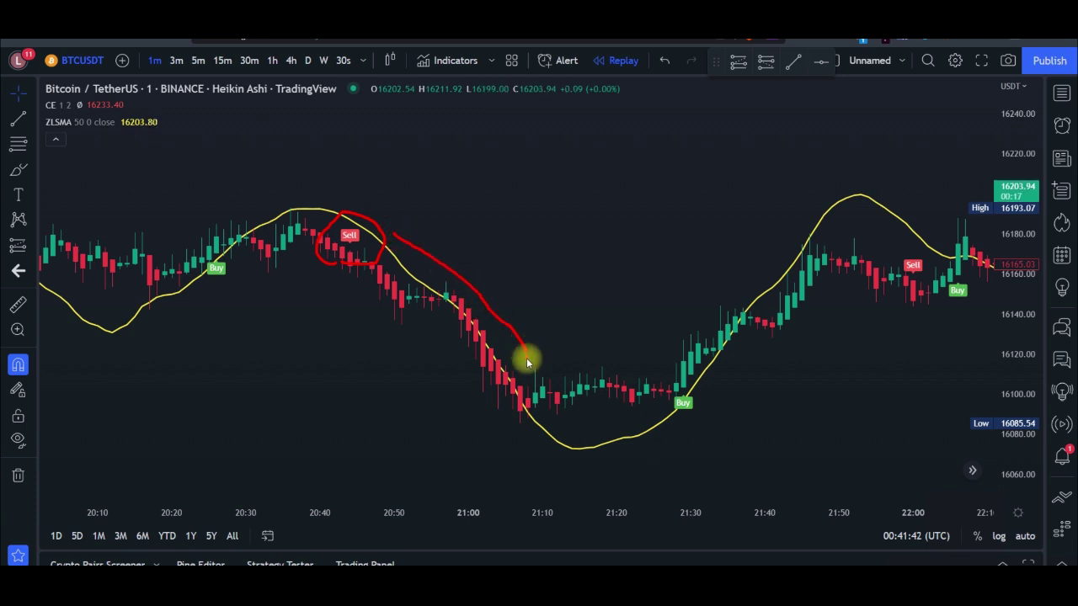
Clear the red freehand annotations and pan to show candles up to 22:40
click(964, 563)
click(968, 514)
drag(689, 411, 514, 397)
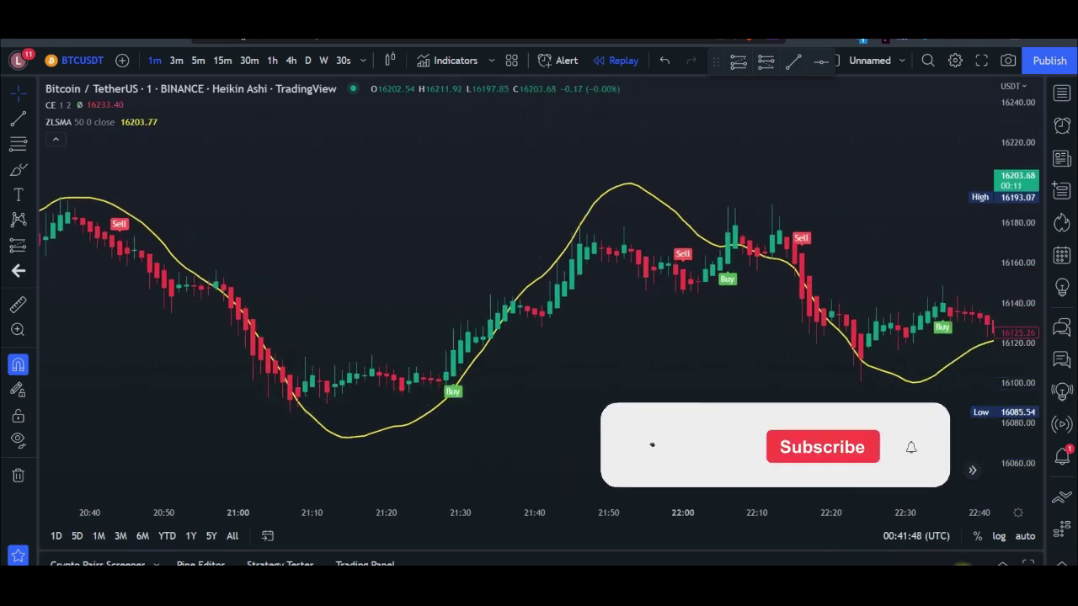
Circle the Buy label at 21:30, then pan back to the 17:40–19:40 stretch
mouse_move(466, 371)
mouse_down()
mouse_move(481, 424)
mouse_move(447, 380)
mouse_move(472, 356)
mouse_up()
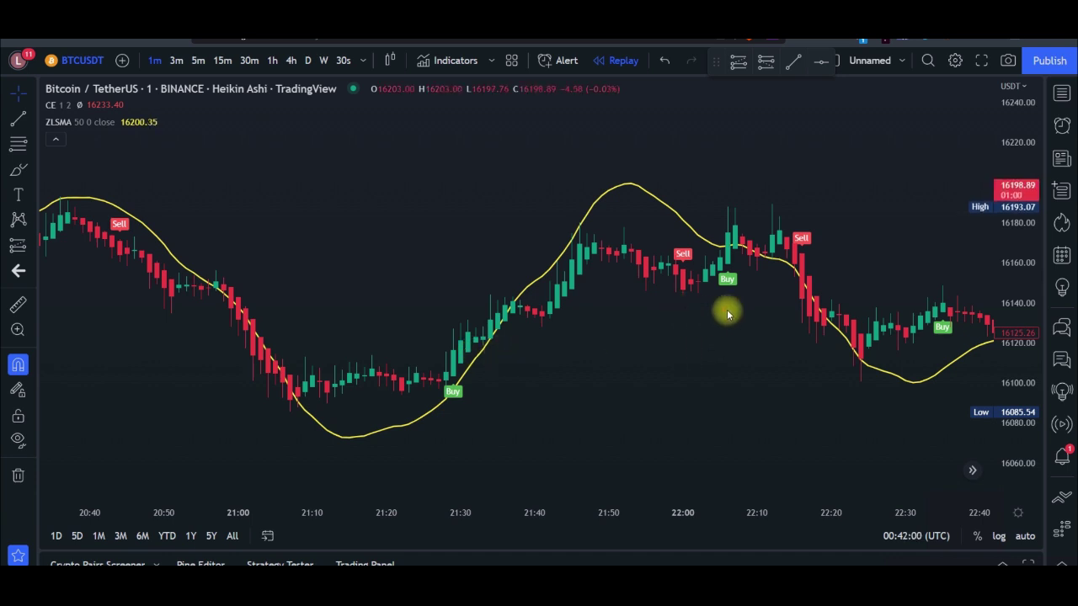
mouse_move(455, 378)
mouse_down()
mouse_move(474, 405)
mouse_move(452, 376)
mouse_up()
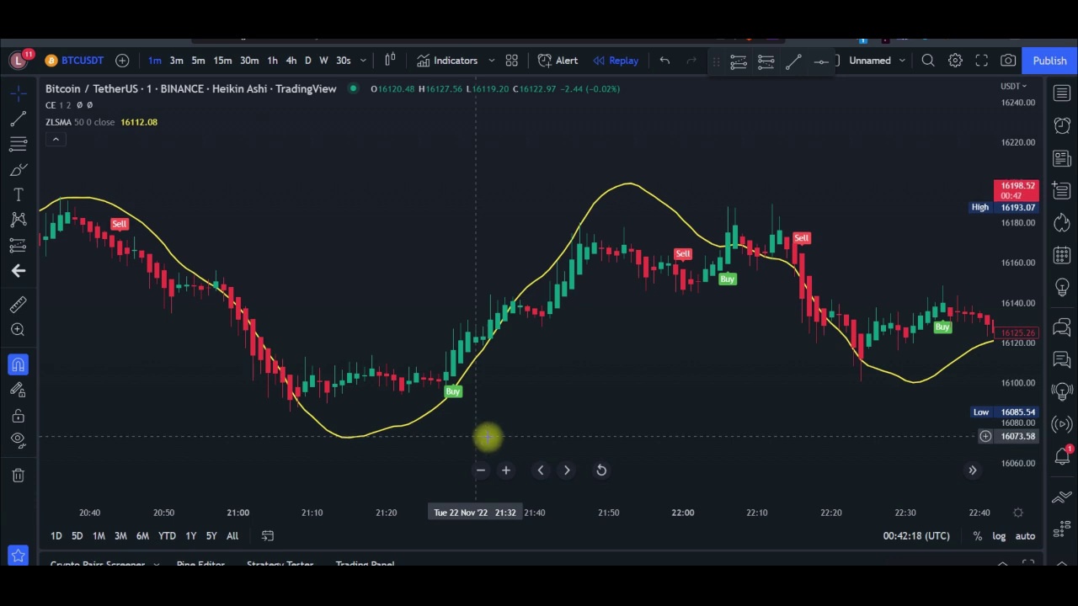
drag(455, 403, 380, 404)
drag(780, 396, 411, 397)
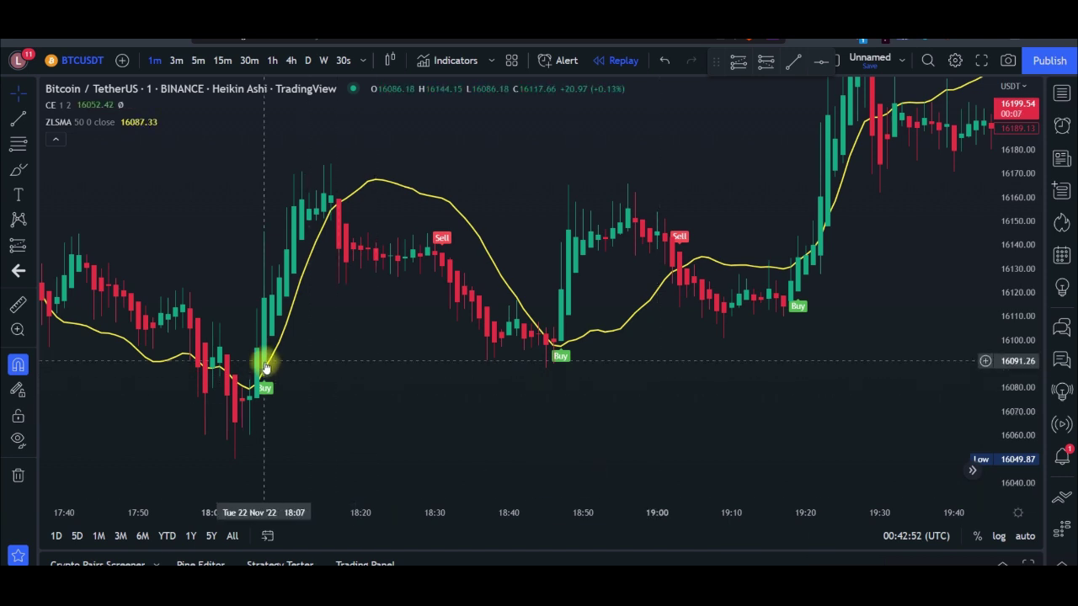
Circle the Buys near 18:05 and 18:45 and the Sell between them, then pan to 18:10–20:10
drag(231, 373, 259, 401)
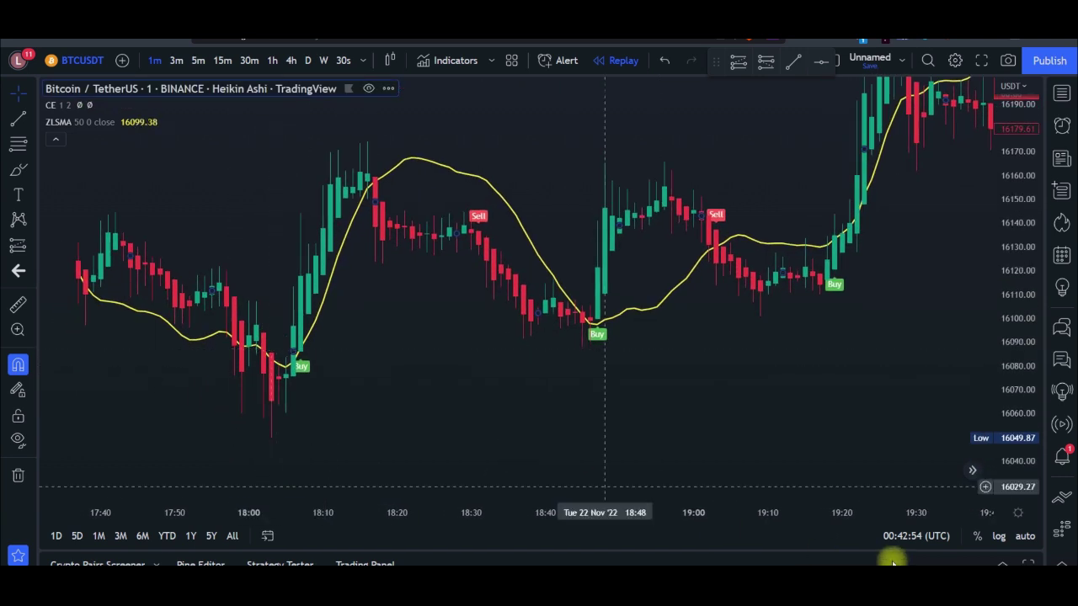
drag(306, 332, 303, 339)
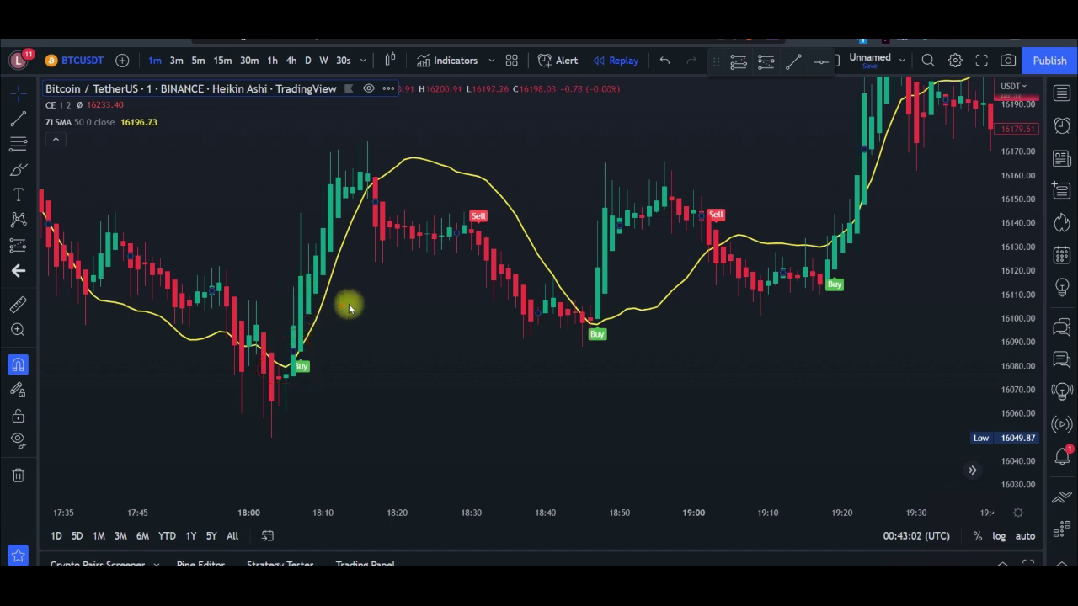
mouse_move(487, 203)
mouse_down()
mouse_move(482, 239)
mouse_move(495, 202)
mouse_up()
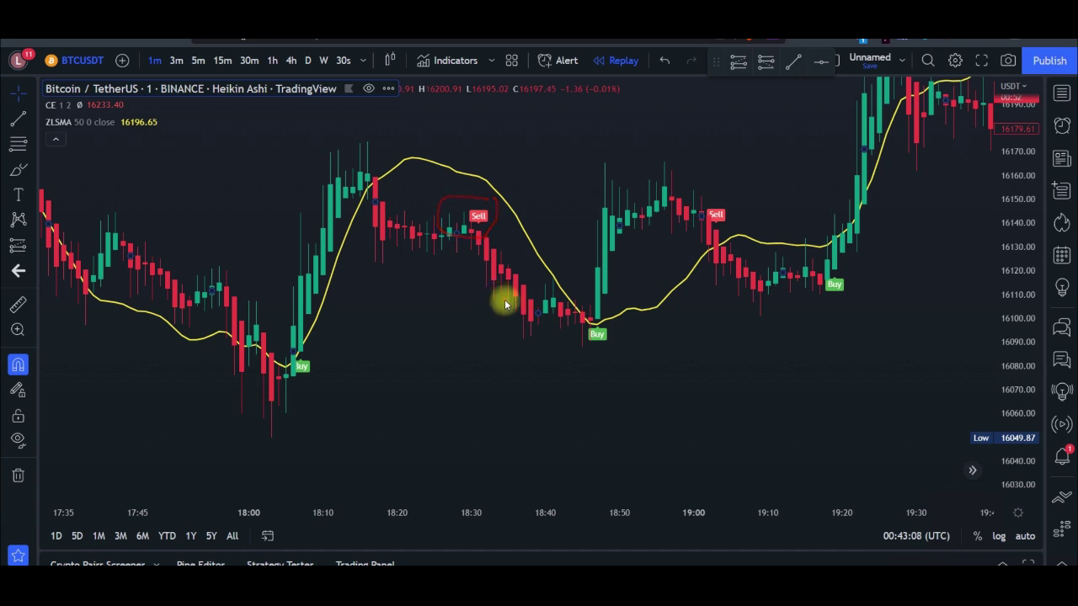
mouse_move(612, 315)
mouse_down()
mouse_move(621, 342)
mouse_move(623, 319)
mouse_up()
mouse_move(300, 356)
mouse_down()
mouse_move(289, 356)
mouse_move(312, 354)
mouse_move(348, 191)
mouse_up()
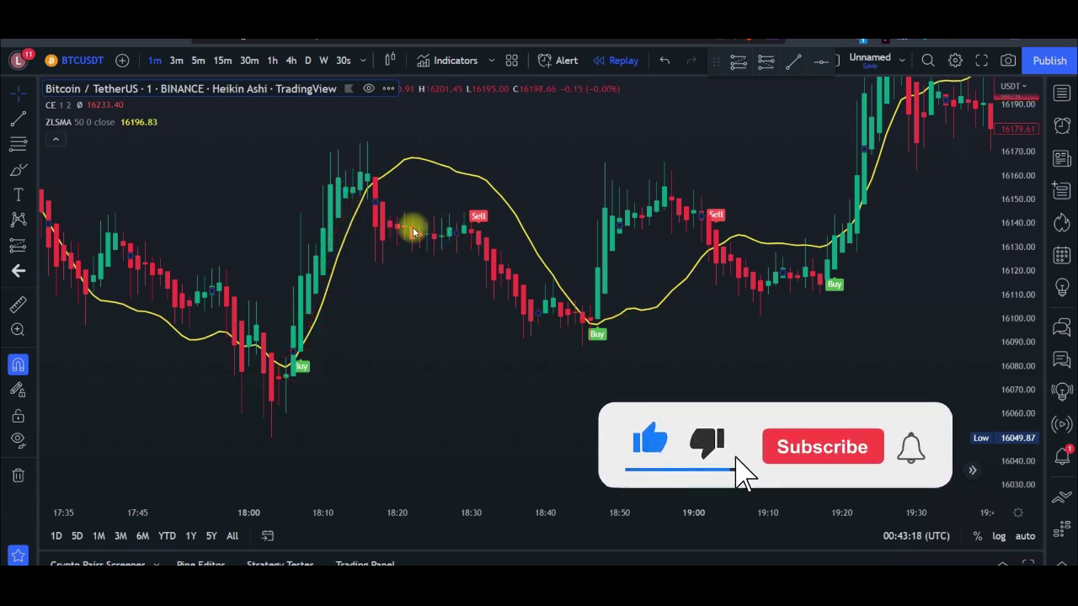
drag(308, 347, 334, 290)
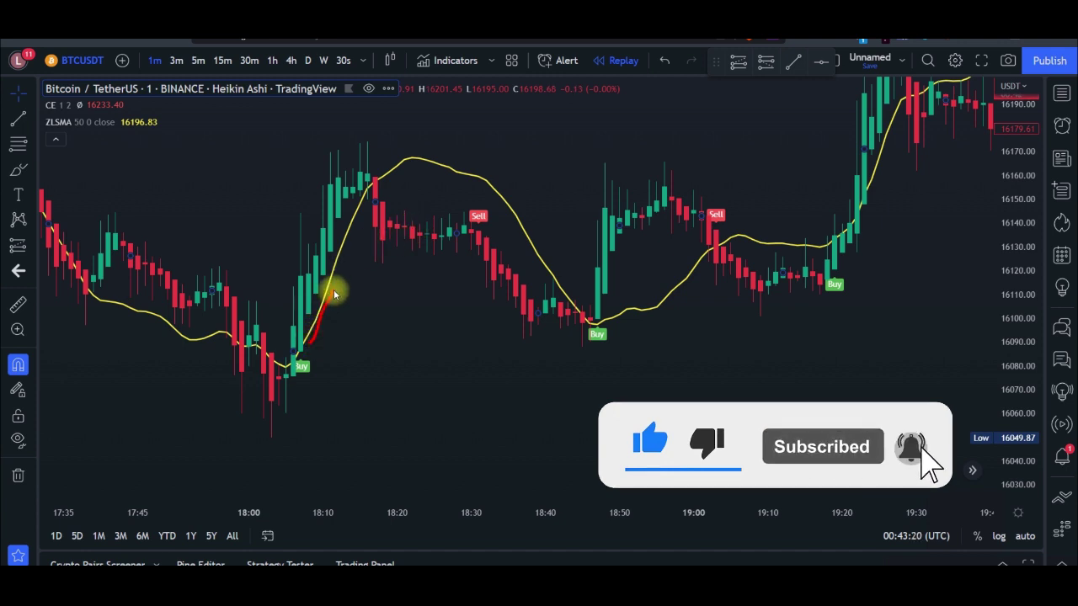
mouse_move(470, 229)
mouse_down()
mouse_move(505, 211)
mouse_move(458, 230)
mouse_up()
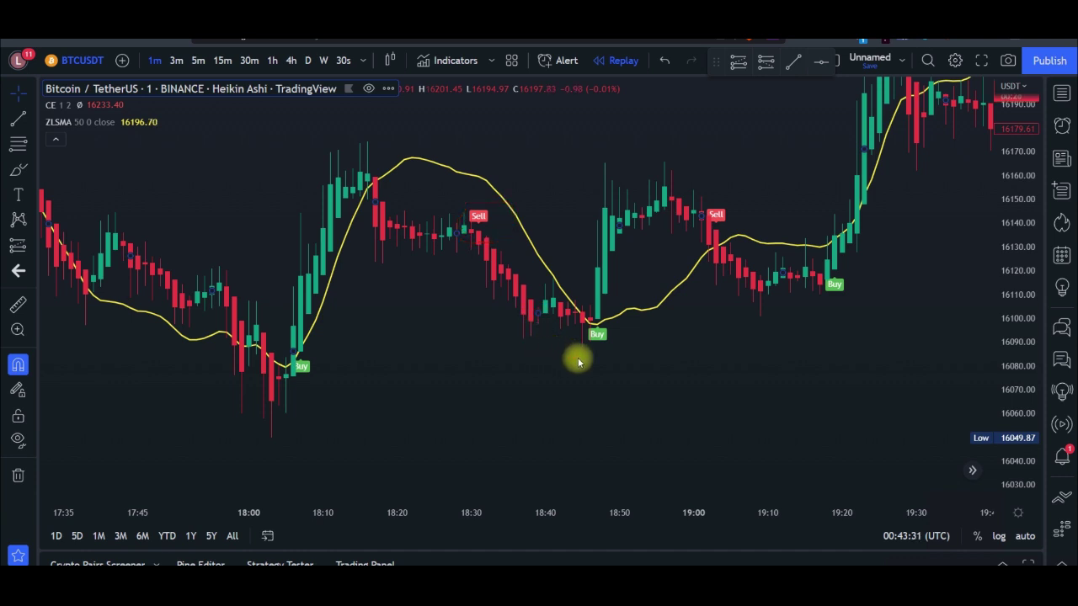
mouse_move(601, 332)
mouse_down()
mouse_move(570, 320)
mouse_move(620, 330)
mouse_move(602, 312)
mouse_move(623, 320)
mouse_move(624, 334)
mouse_up()
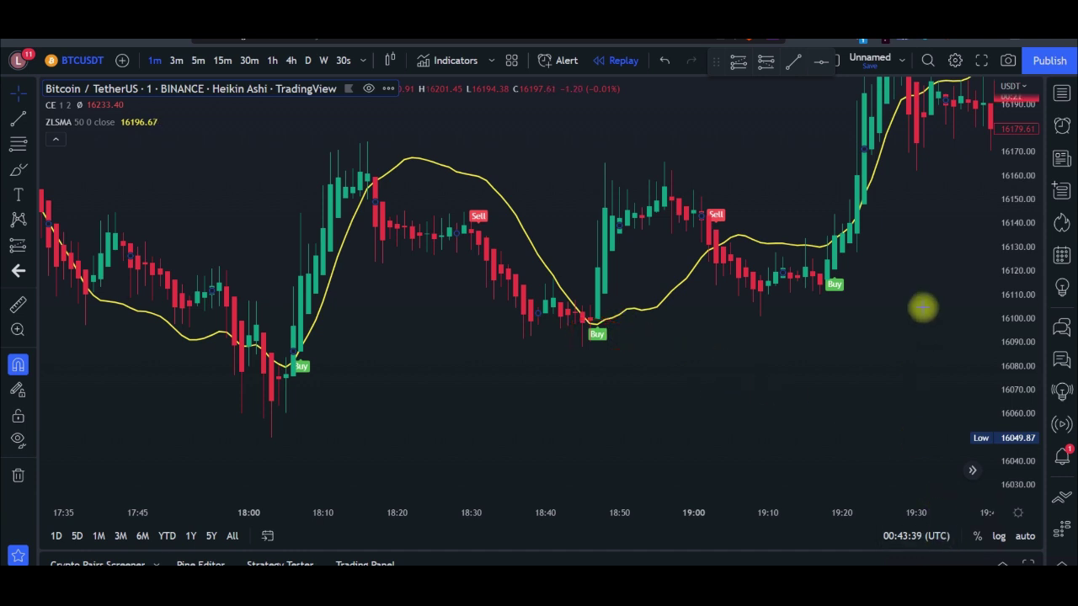
drag(806, 363, 606, 367)
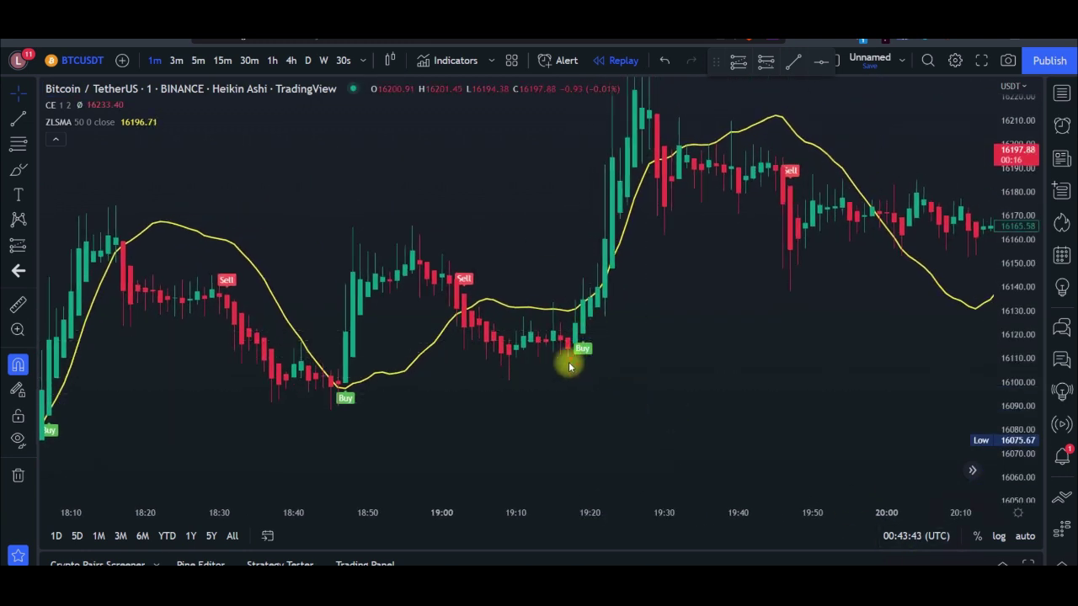
drag(614, 342, 552, 359)
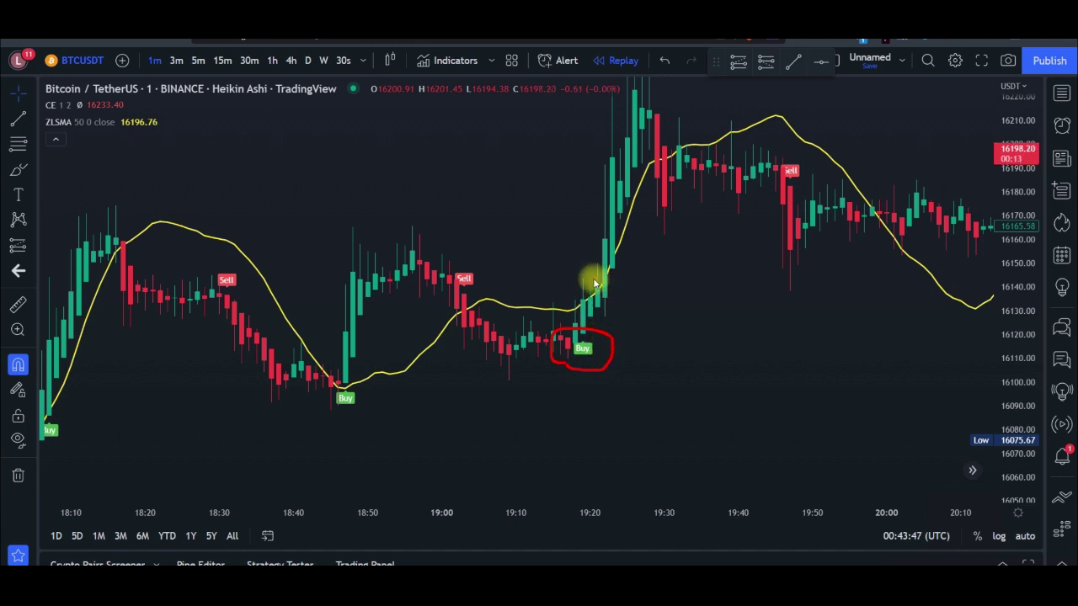
drag(564, 308, 599, 273)
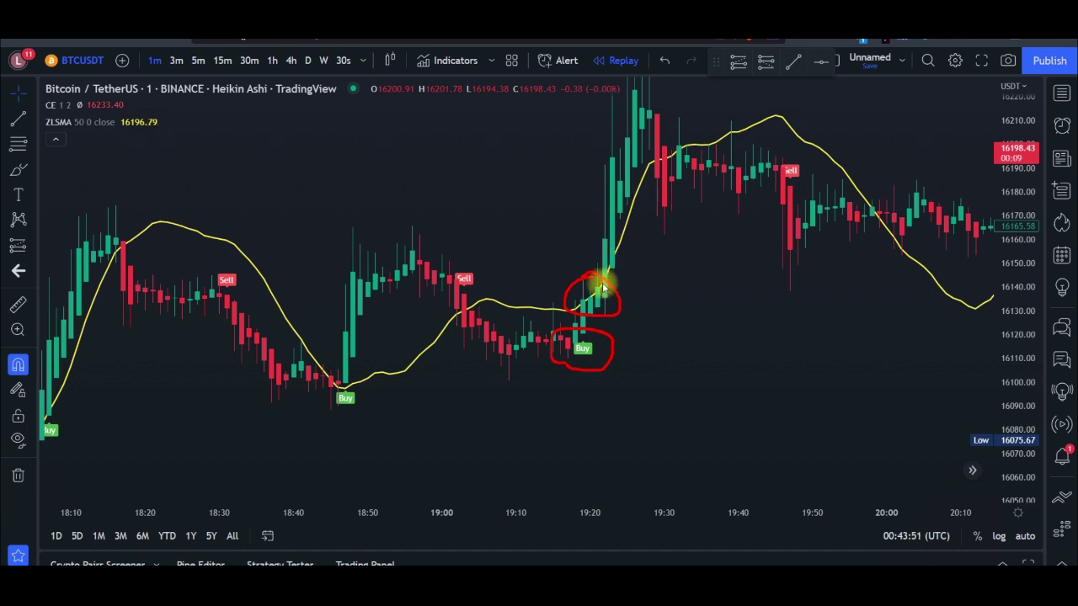
key(Escape)
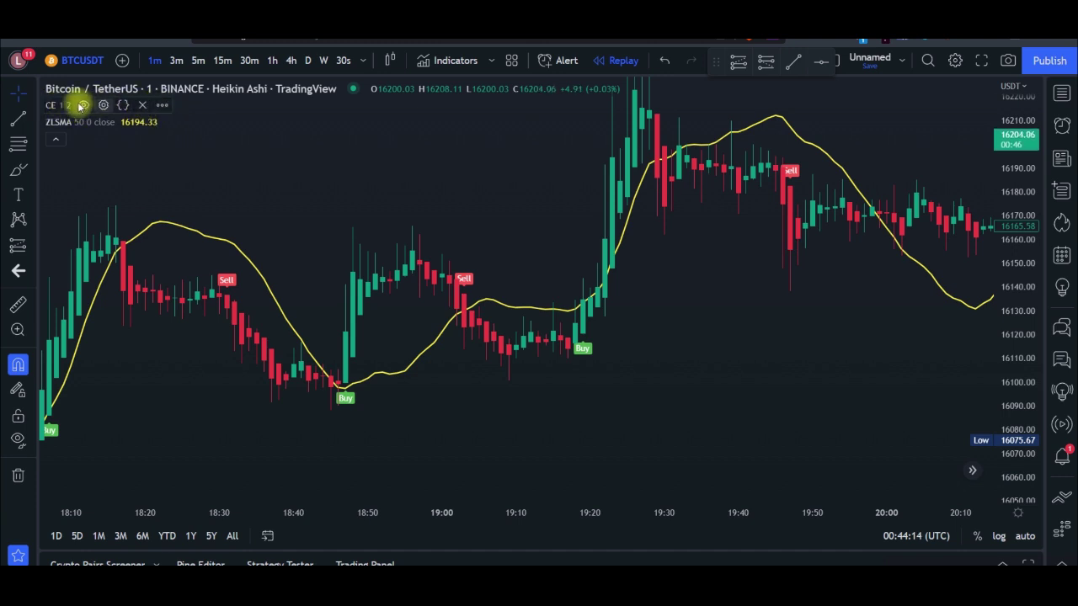
Create a CE alert on the CE Buy condition that fires Once Per Bar Close
click(161, 105)
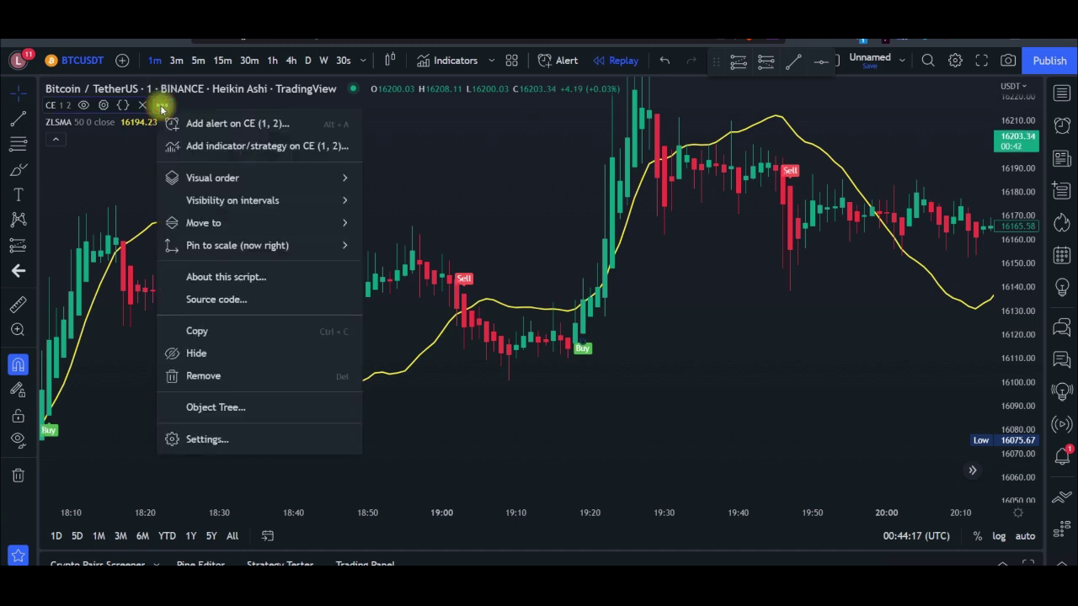
click(228, 126)
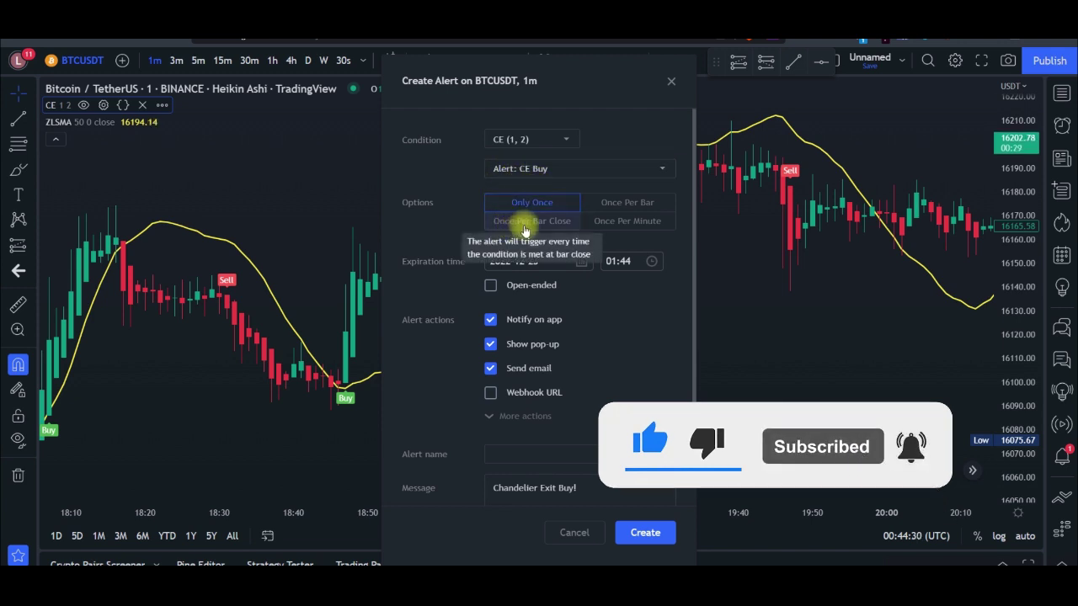
click(526, 222)
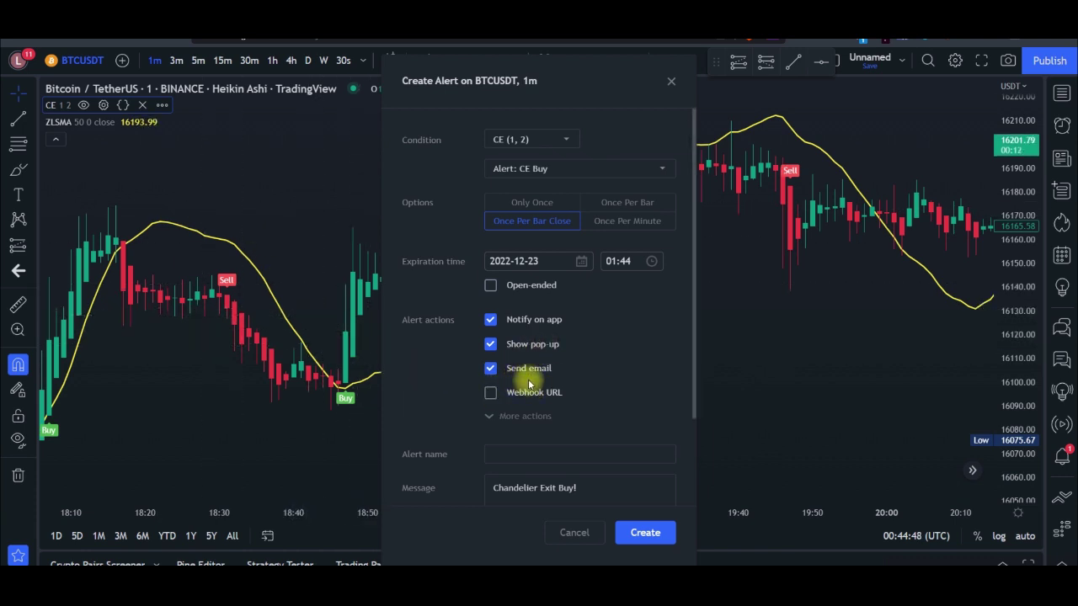
Review the 'Chandelier Exit Buy!' message and the alert name, then close the alert window
scroll(512, 413, down, 1)
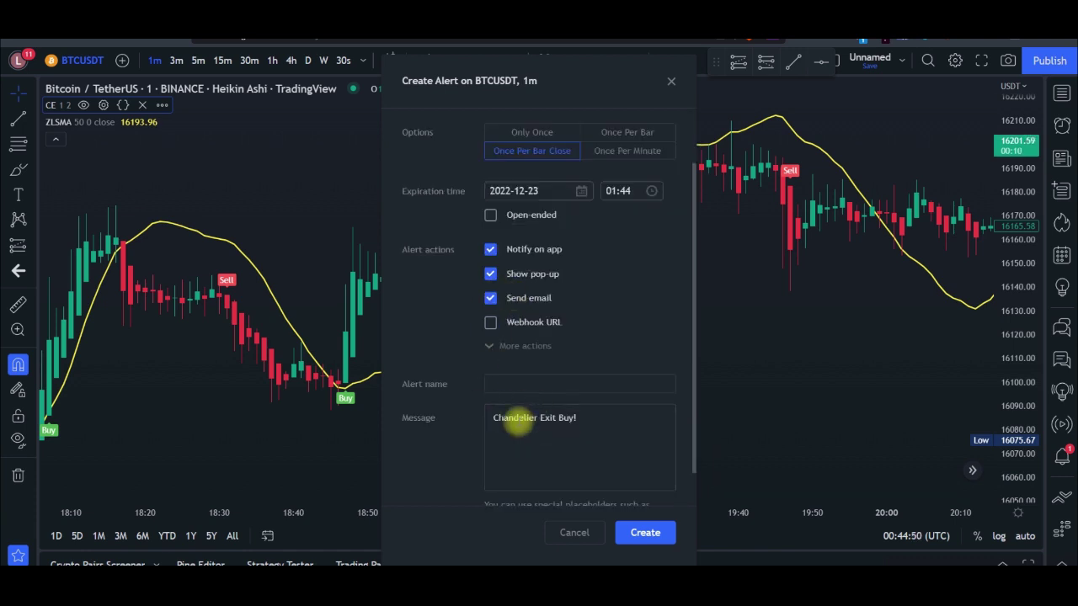
drag(489, 419, 577, 418)
click(586, 421)
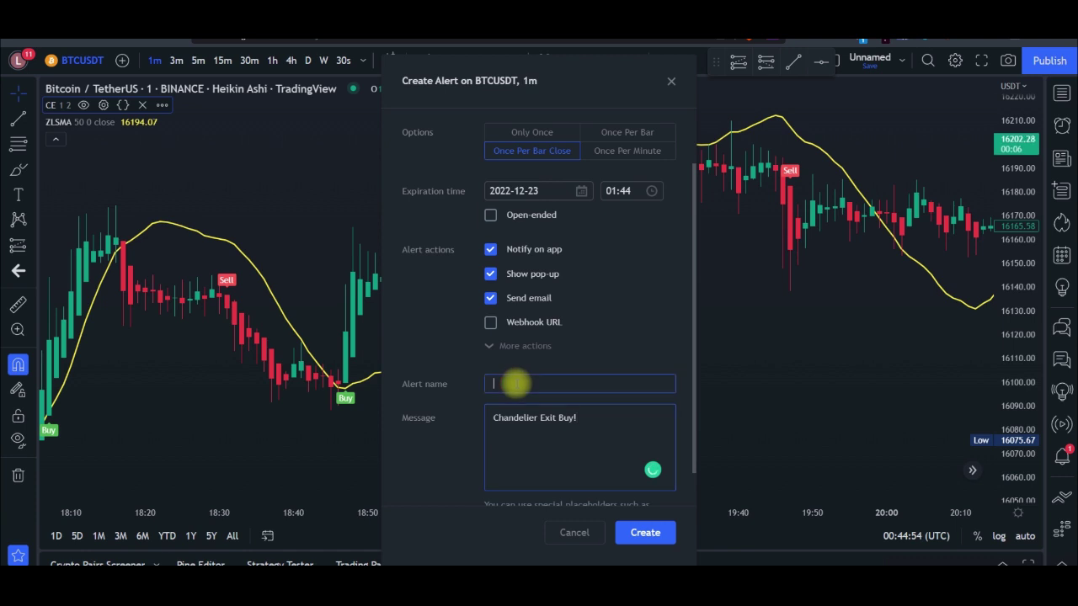
click(516, 383)
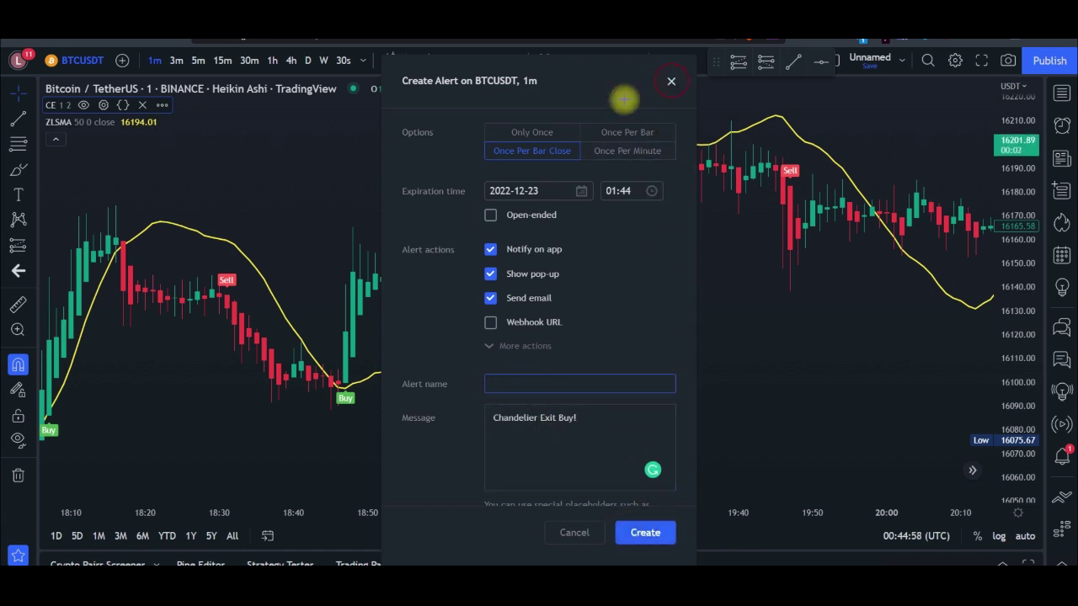
click(668, 84)
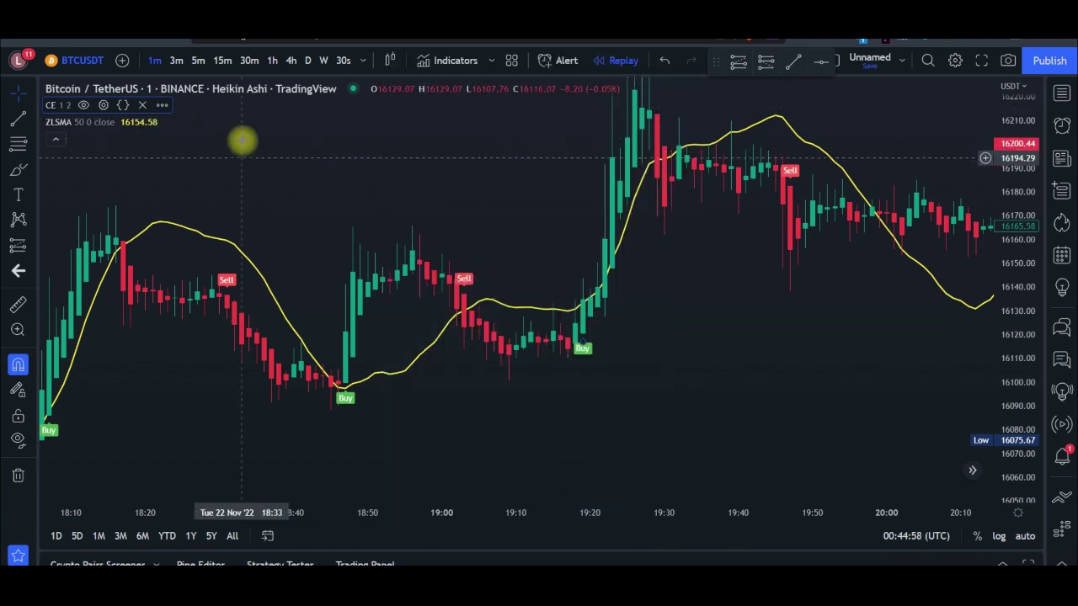
Create a CE alert on the CE Sell condition, firing Once Per Bar Close, with message 'Chandelier Exit Sell!'
click(163, 107)
click(206, 131)
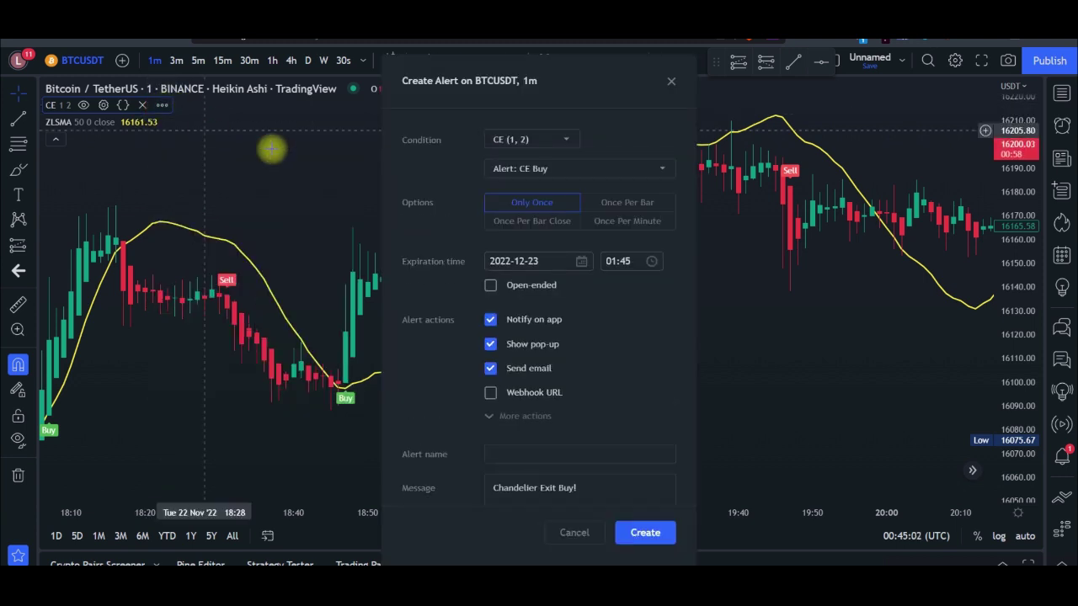
click(551, 168)
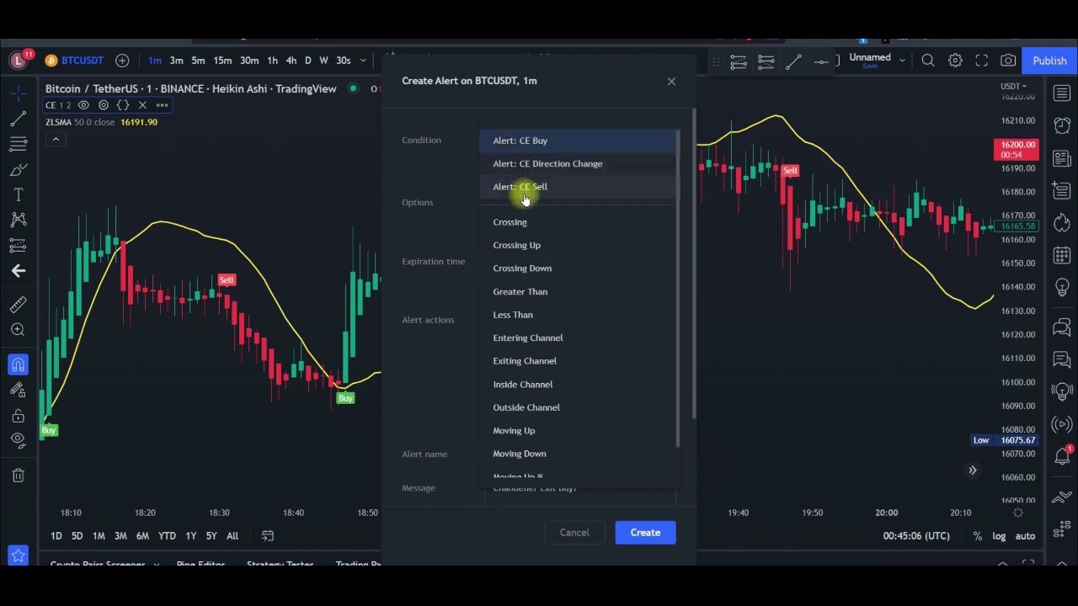
click(528, 187)
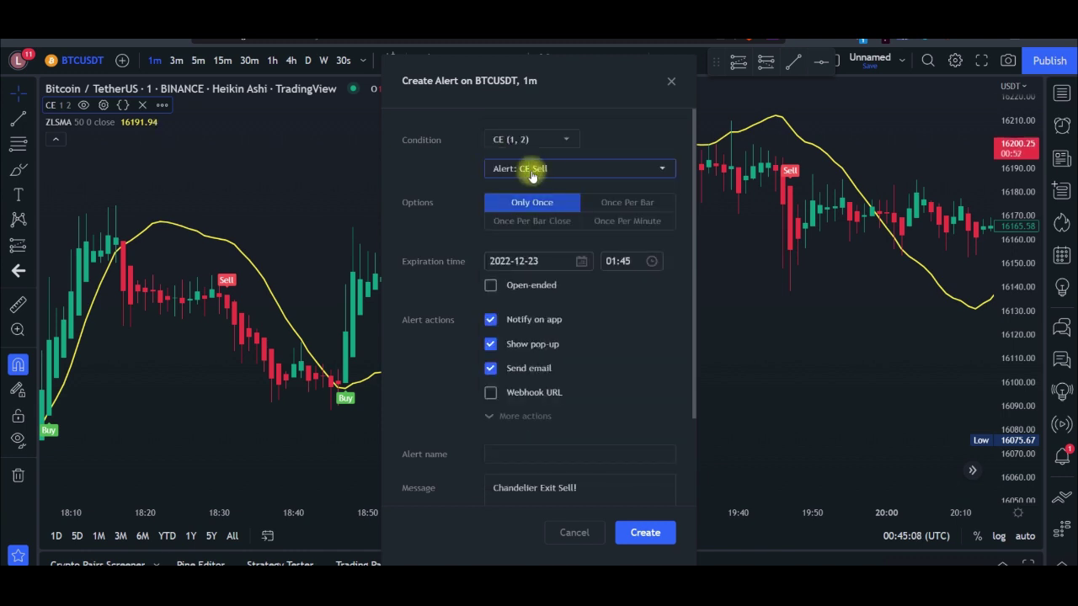
click(520, 223)
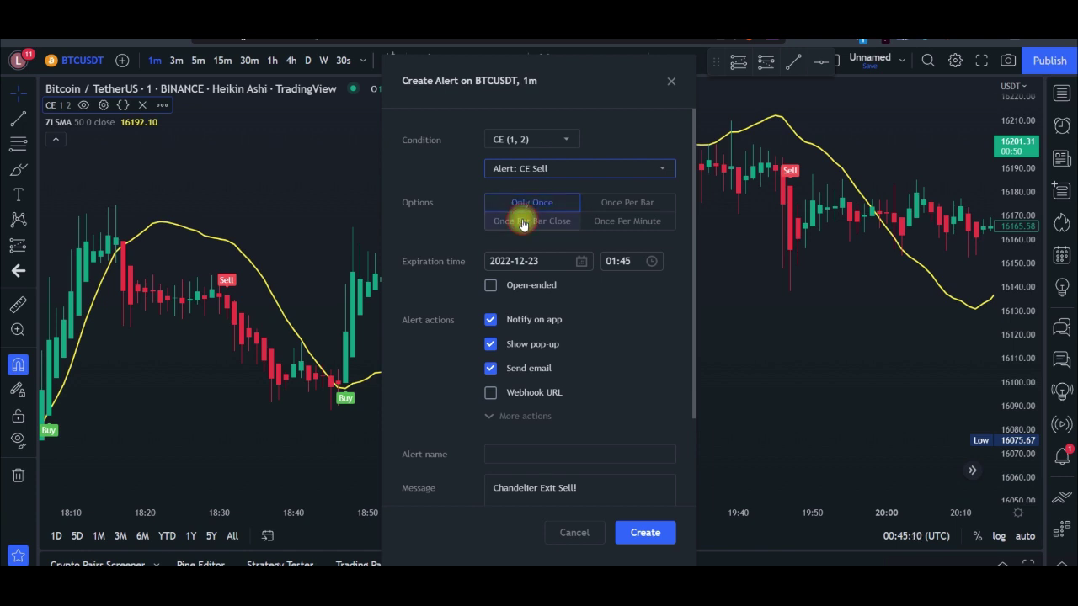